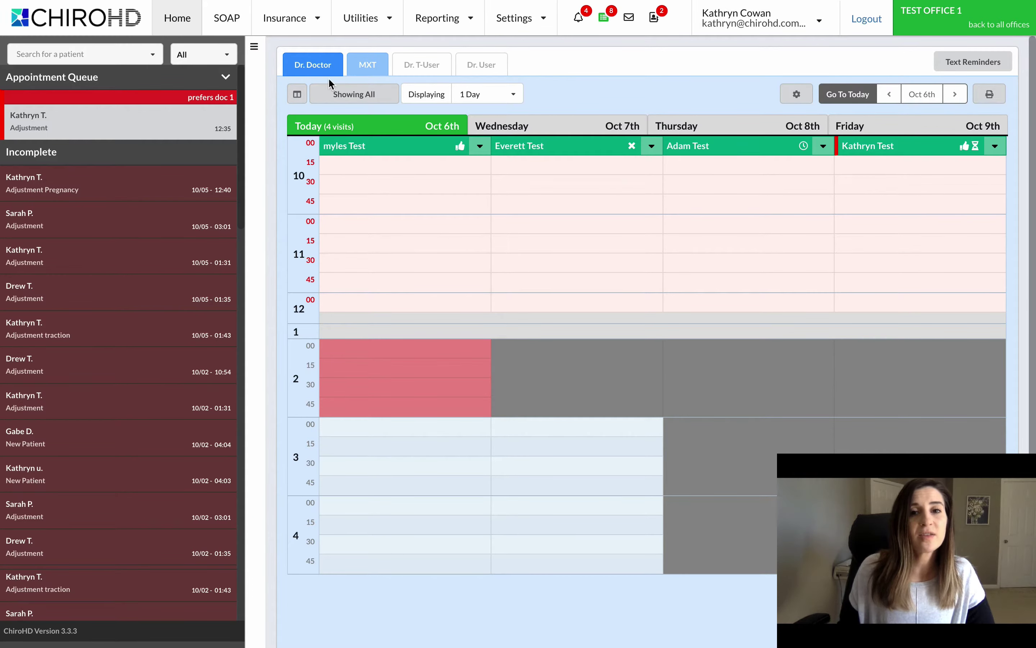
Mark the three 10:00 appointments that are not yet checked in as Arrived.
click(823, 146)
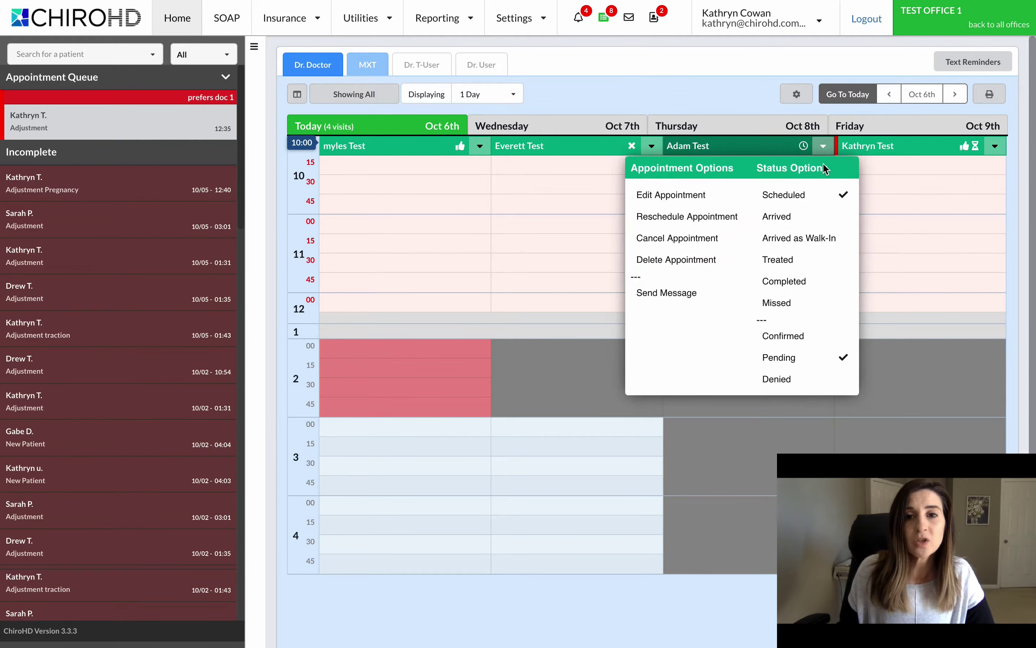
click(814, 216)
click(652, 145)
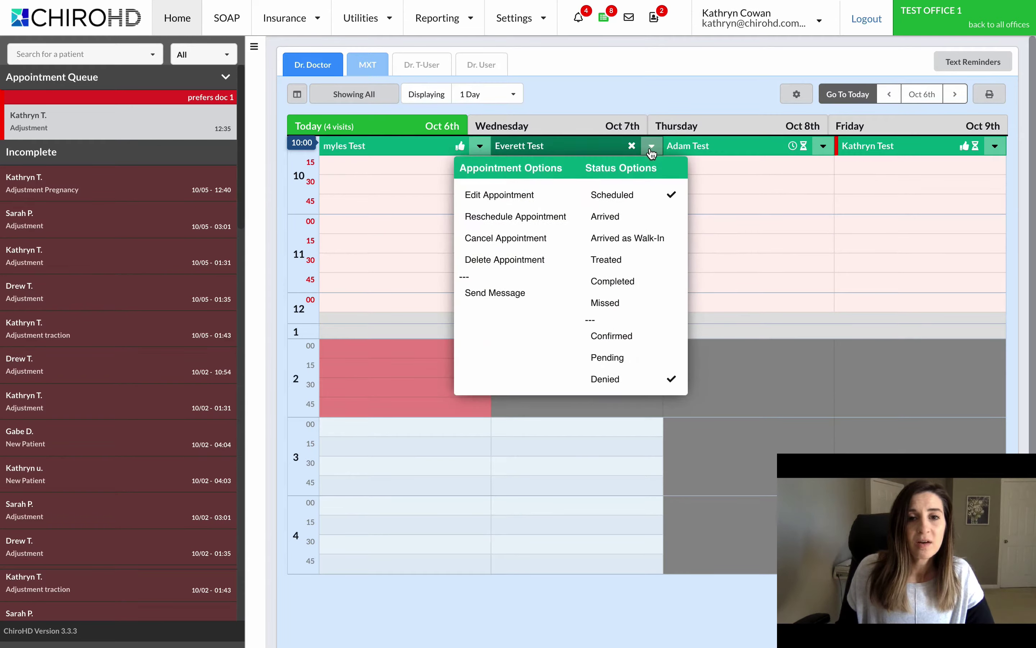
click(608, 216)
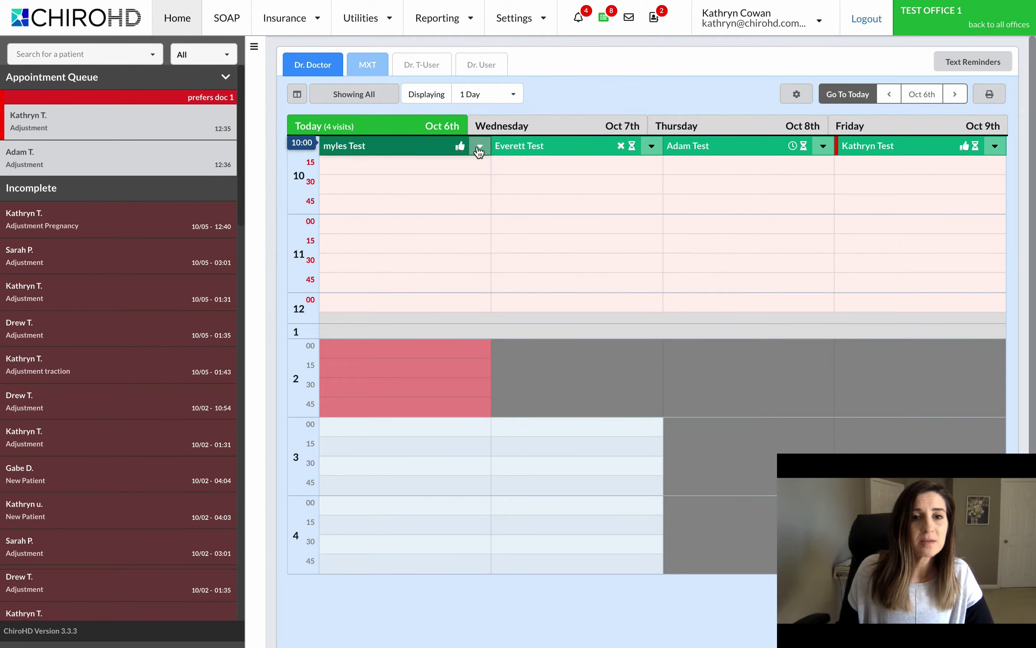
click(480, 145)
click(474, 214)
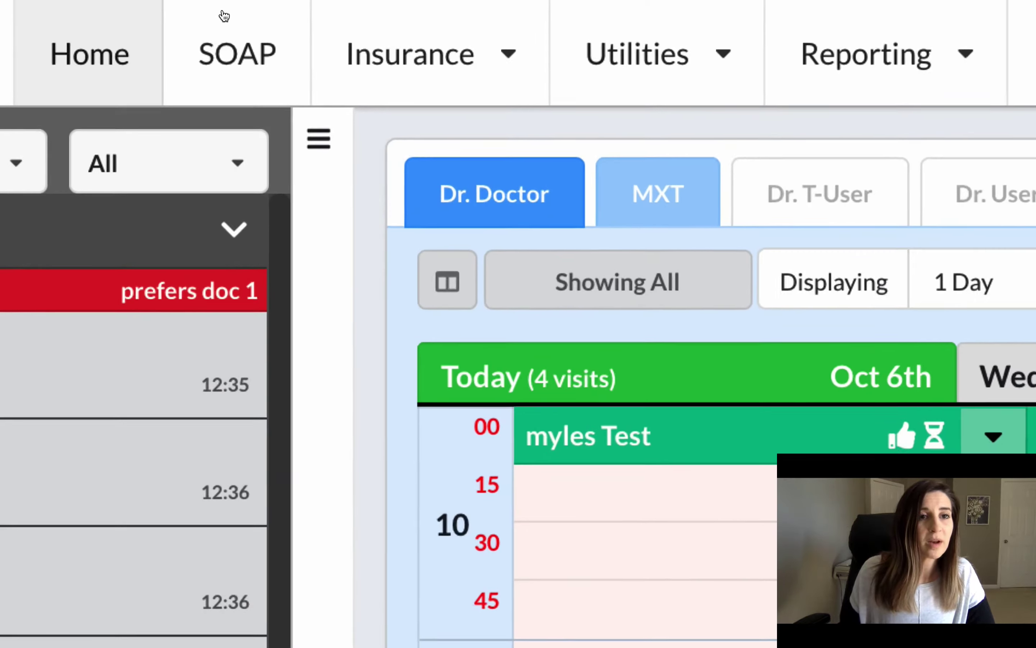
Open the SOAP note of the first patient in the appointment queue and check the case's visit counts.
click(230, 68)
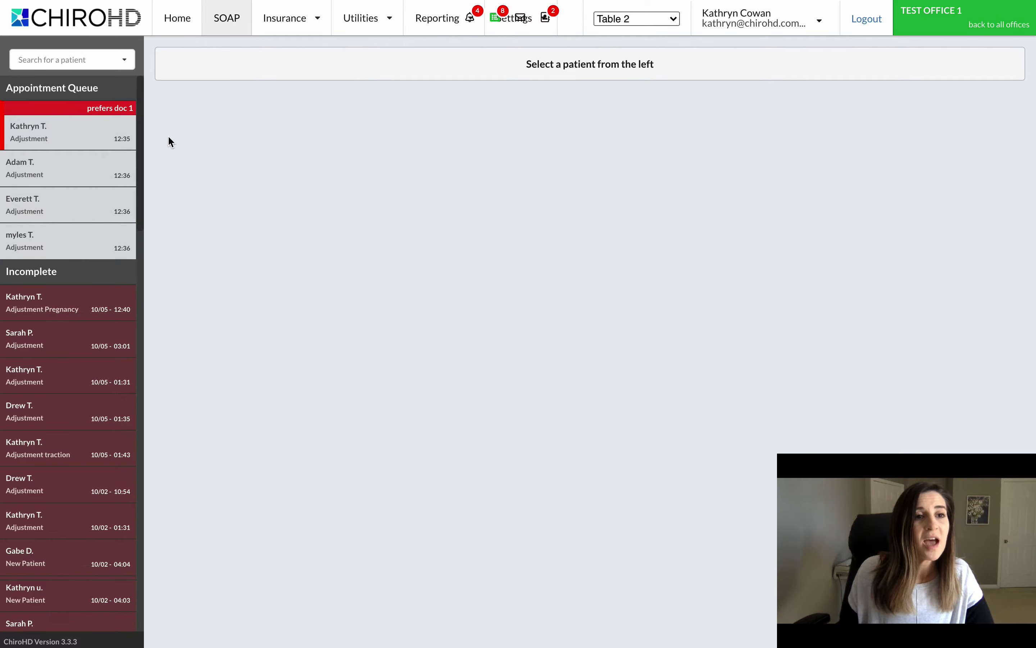
click(46, 137)
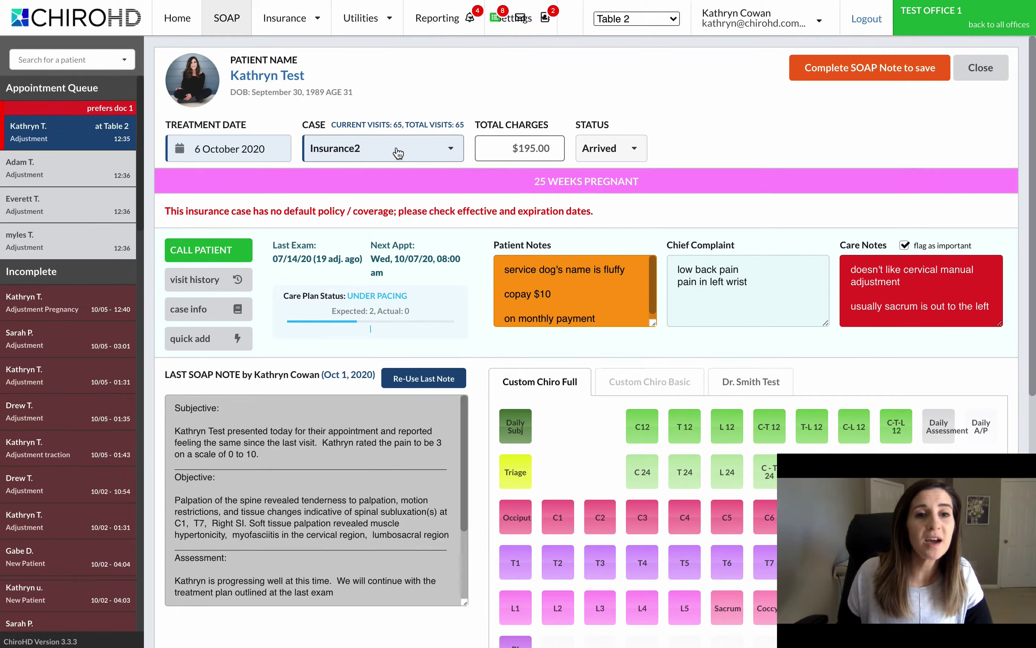
drag(301, 126, 438, 130)
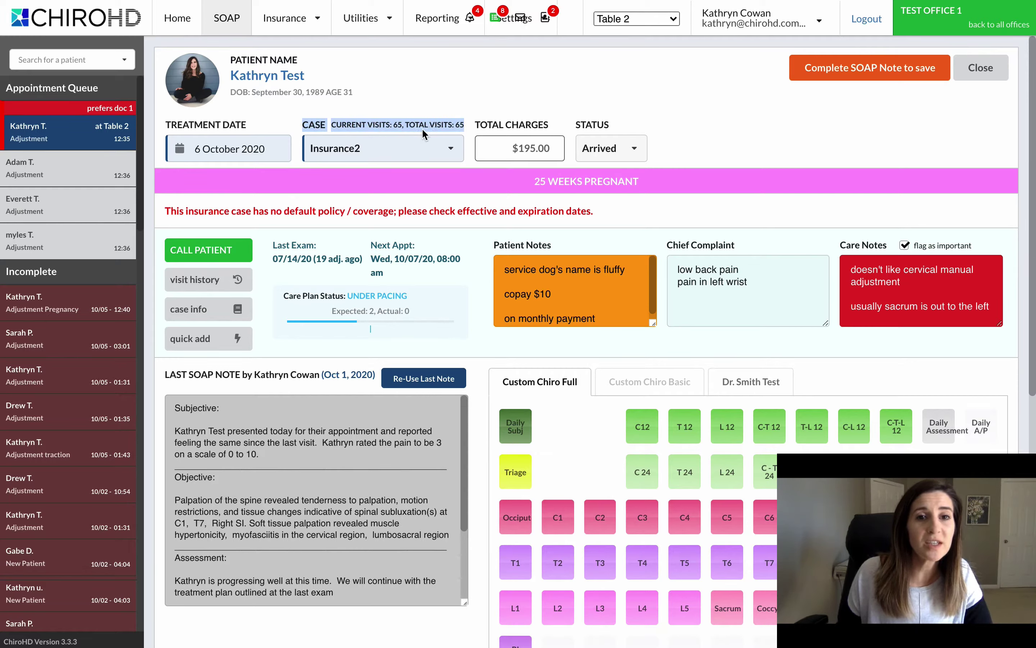
click(541, 99)
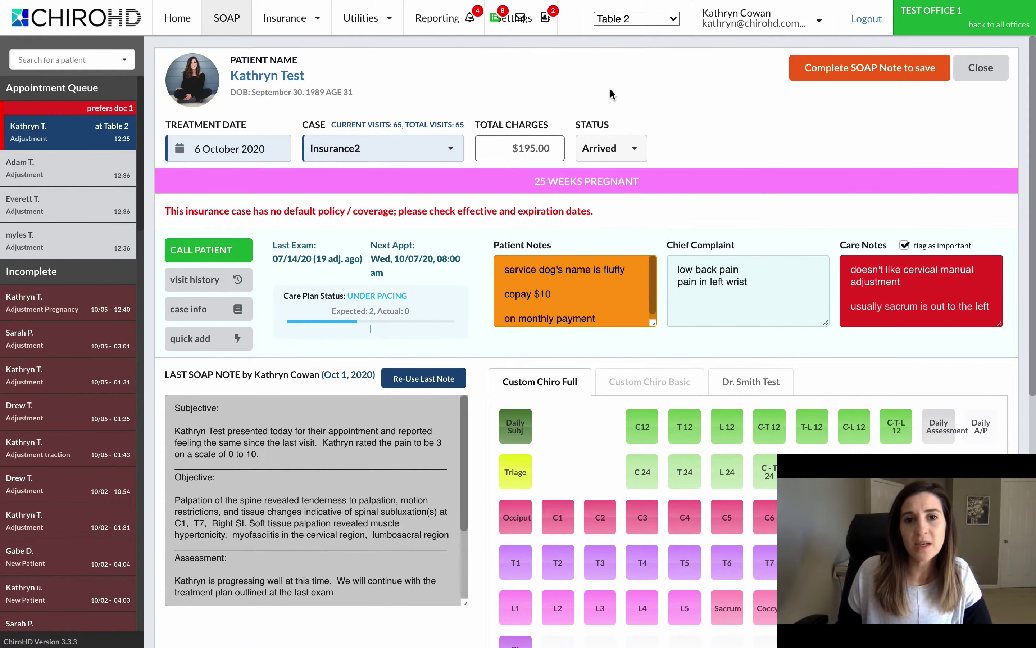
Review the insurance coverage message and patient notes, and switch the note's case to Cash.
scroll(610, 88, down, 5)
scroll(561, 90, up, 2)
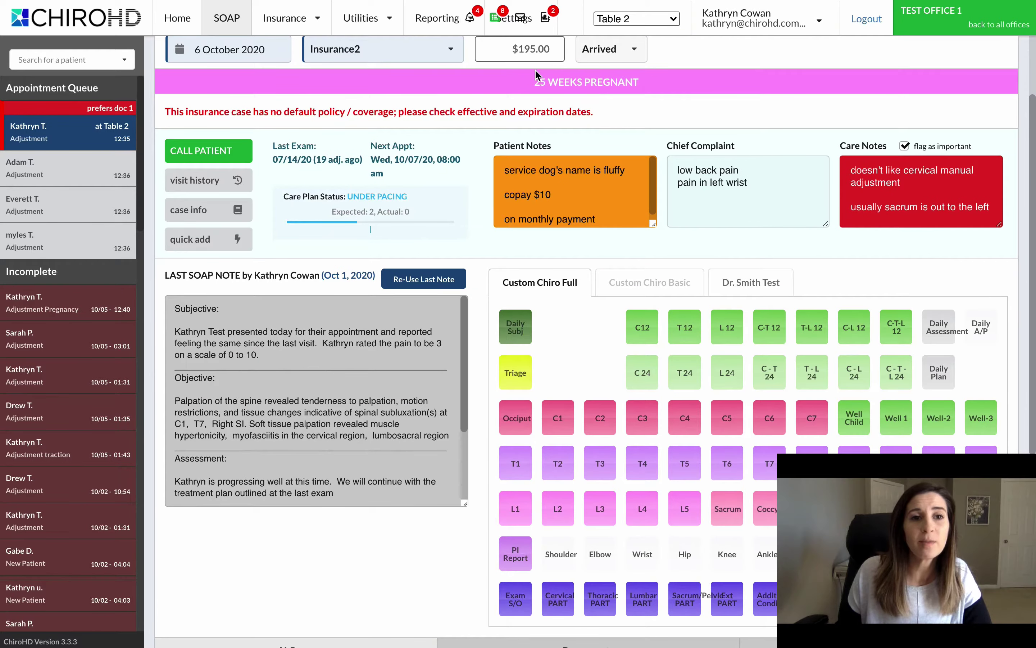
drag(167, 113, 634, 126)
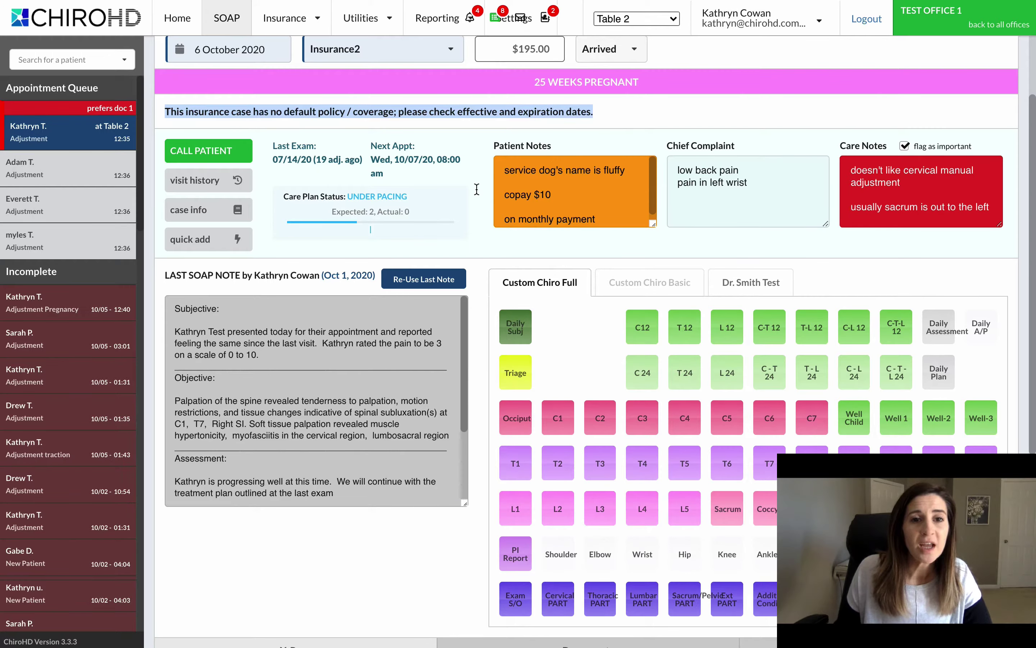
scroll(476, 189, down, 1)
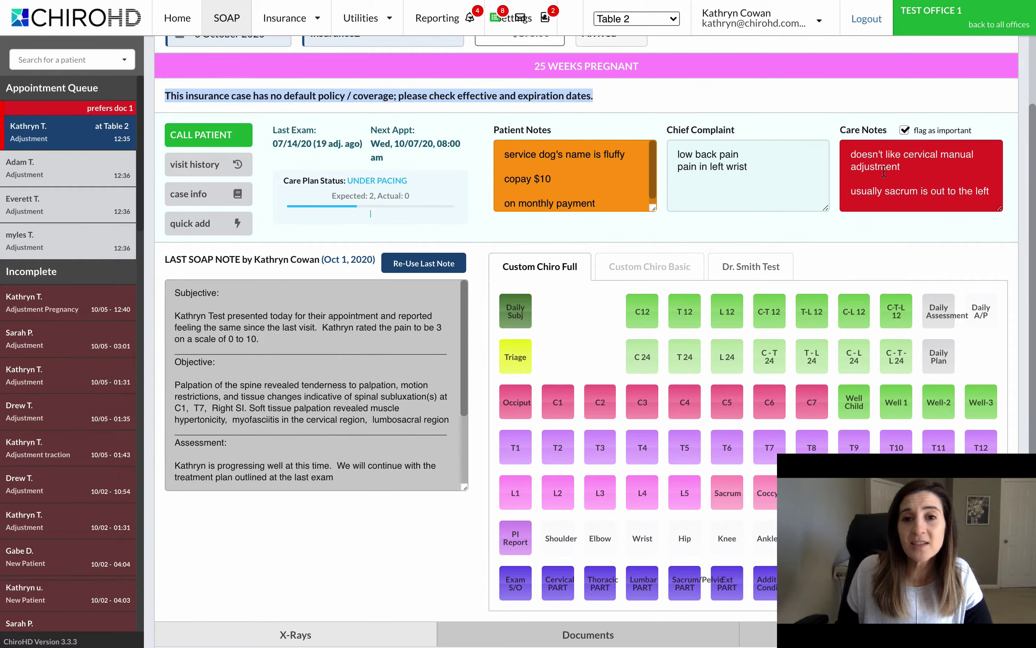
scroll(730, 142, up, 3)
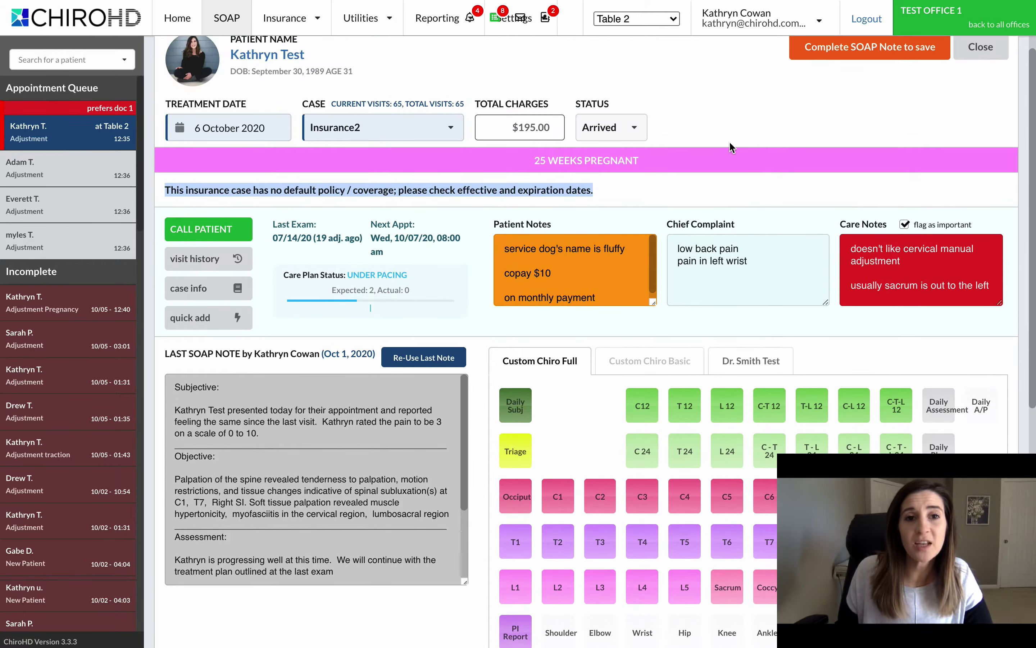
click(388, 146)
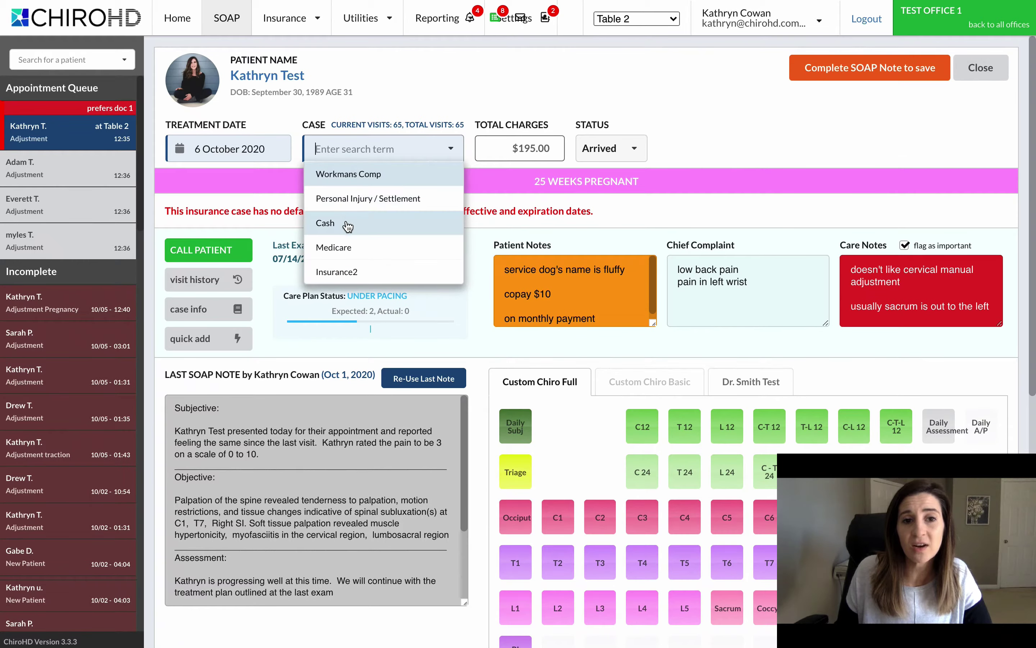
click(327, 223)
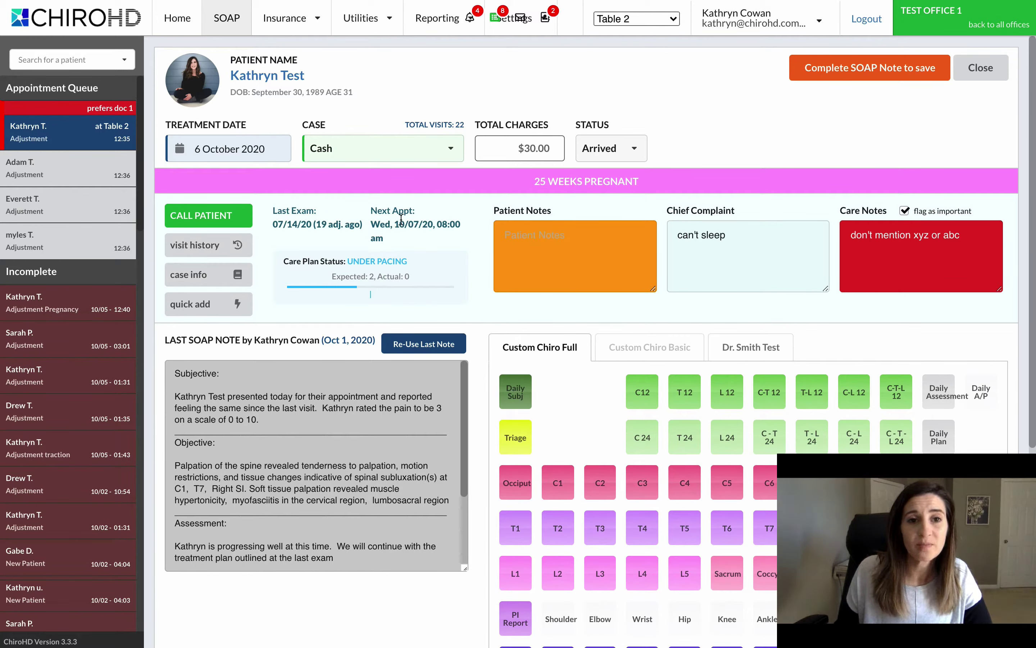
Examine the Cash case's SOAP screen, including the last note, exam and appointment dates, macros, X-rays and charges.
scroll(381, 184, down, 4)
scroll(387, 261, down, 3)
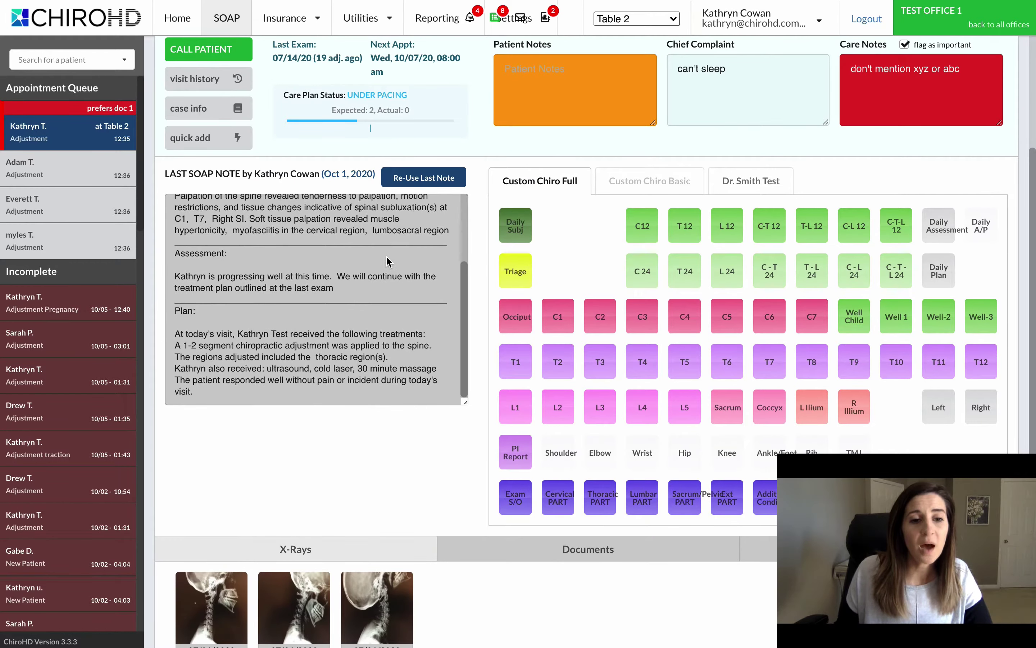
scroll(373, 431, up, 3)
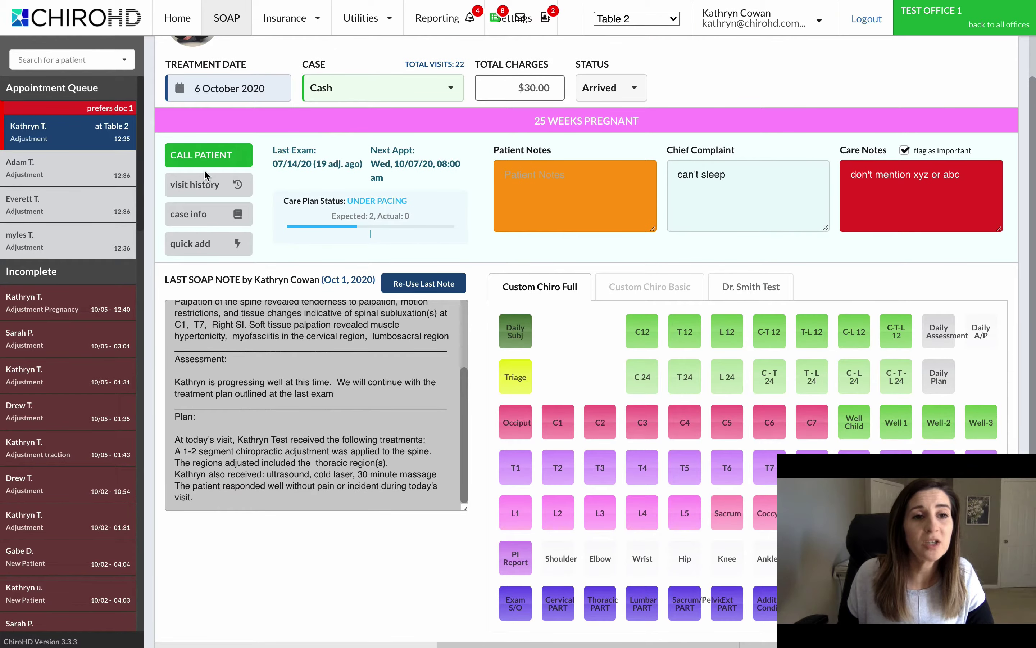
drag(266, 151, 480, 167)
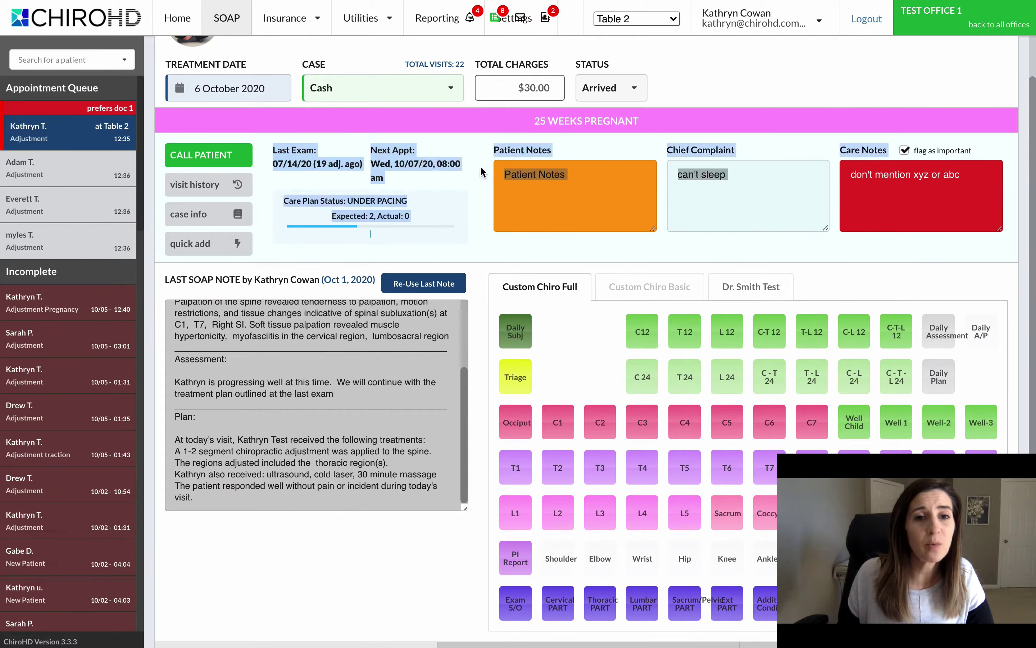
click(492, 194)
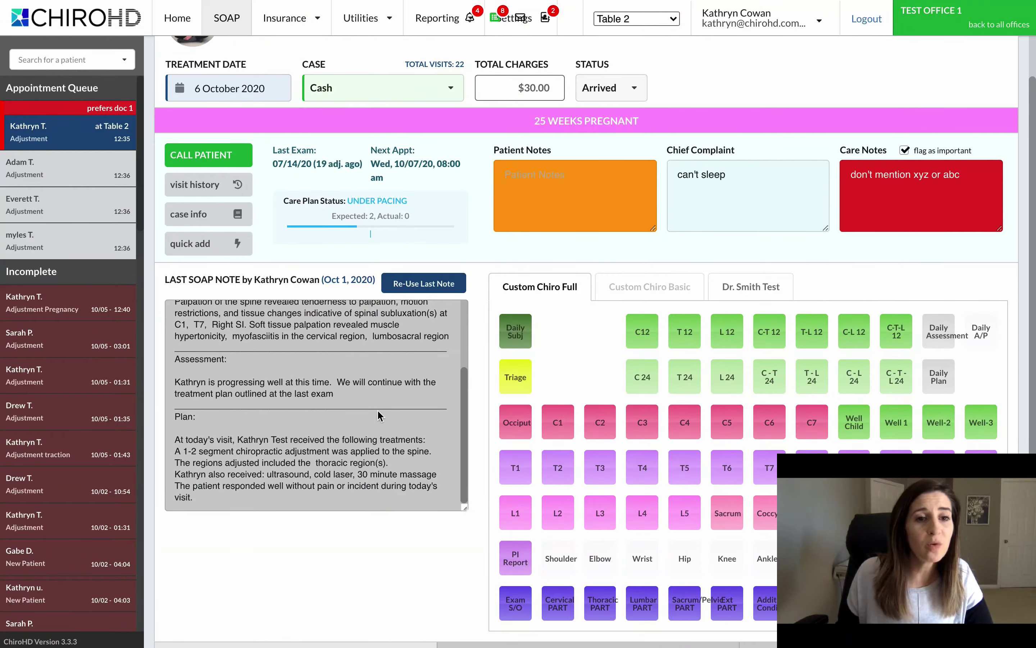
scroll(242, 462, down, 2)
scroll(244, 462, up, 4)
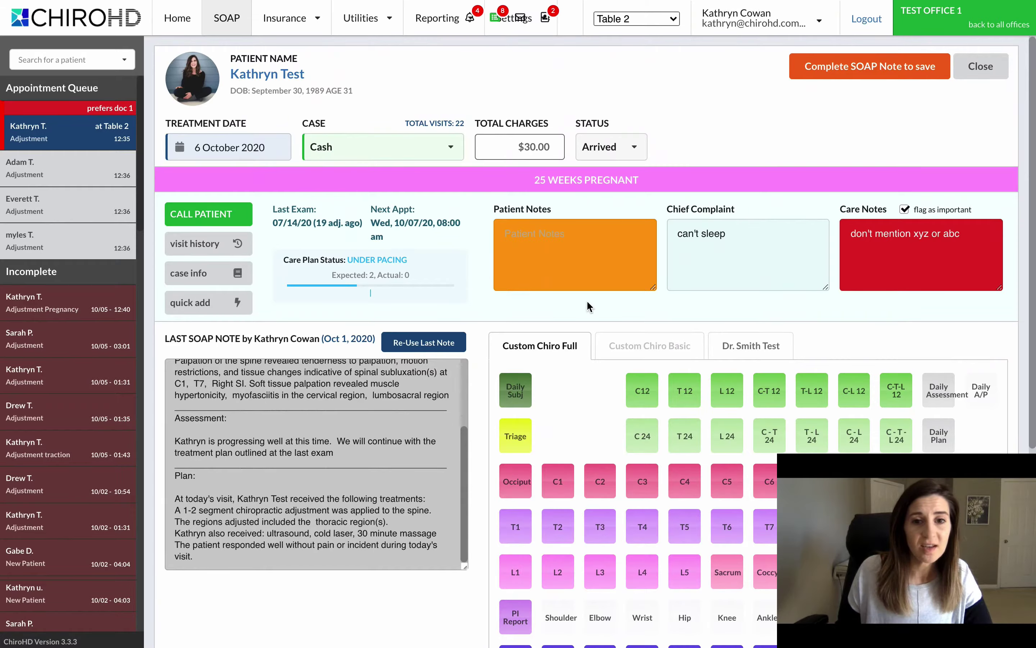
scroll(591, 307, down, 5)
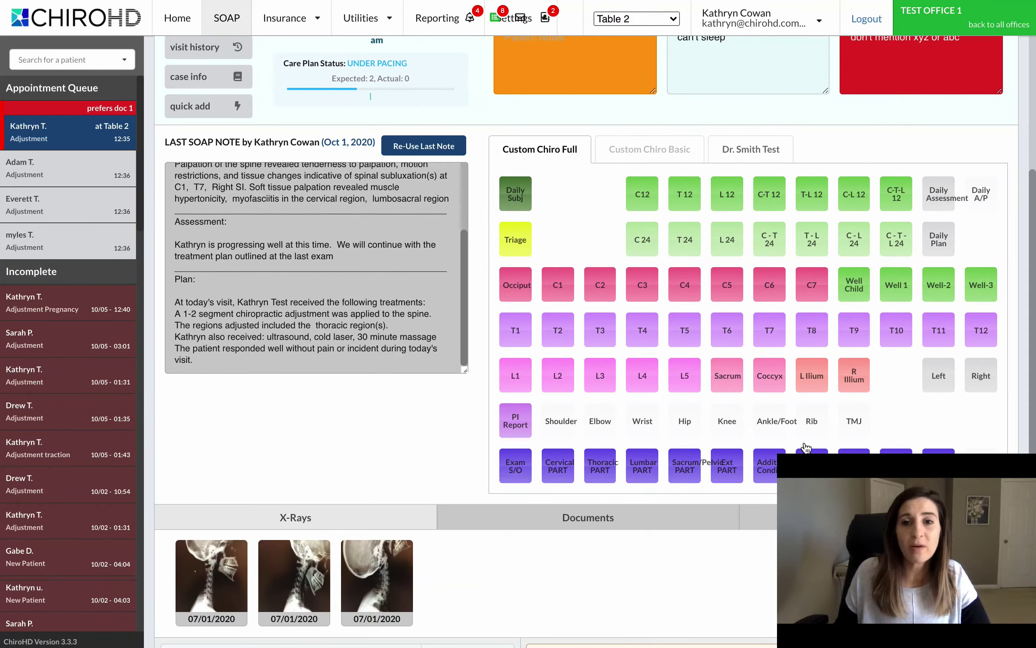
scroll(248, 469, down, 3)
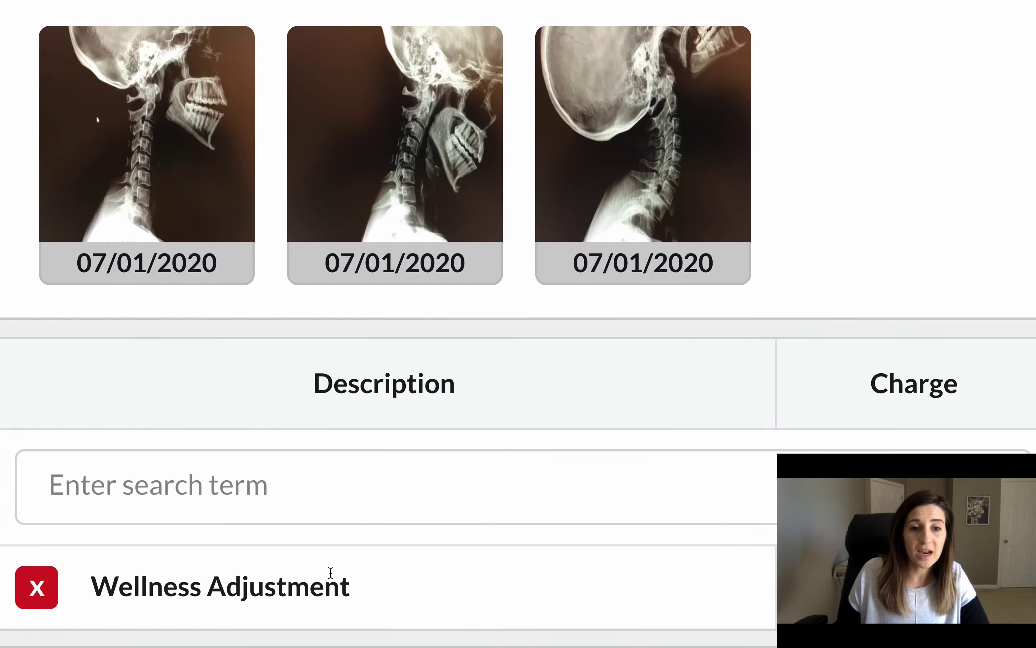
scroll(330, 573, left, 1)
scroll(330, 573, down, 5)
scroll(327, 297, up, 6)
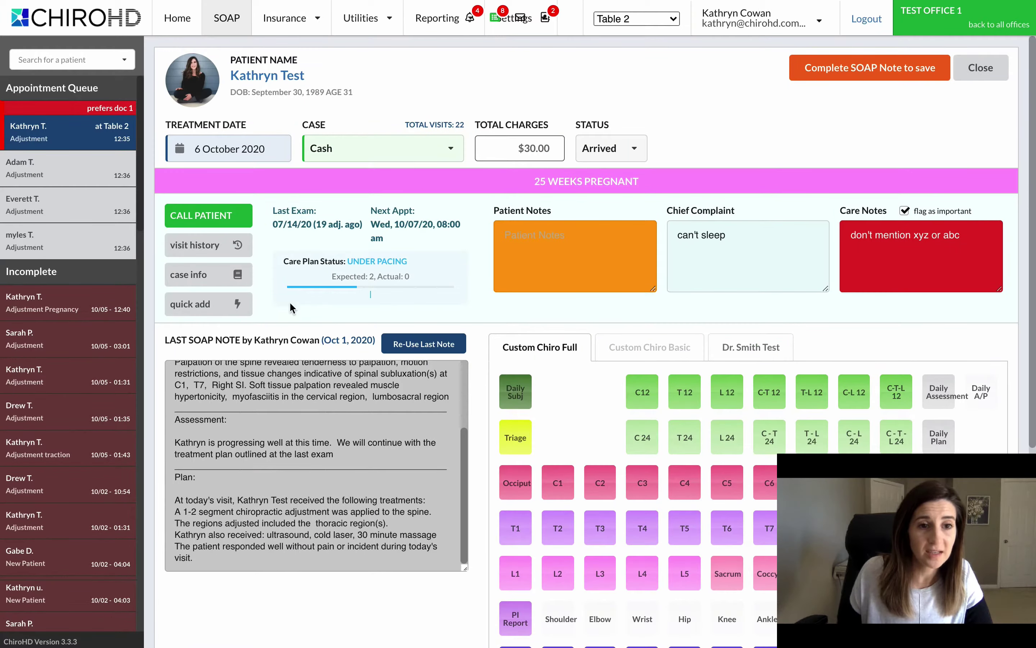
Open the patient's case info and review the default services and rates of the Insurance2 case.
click(206, 283)
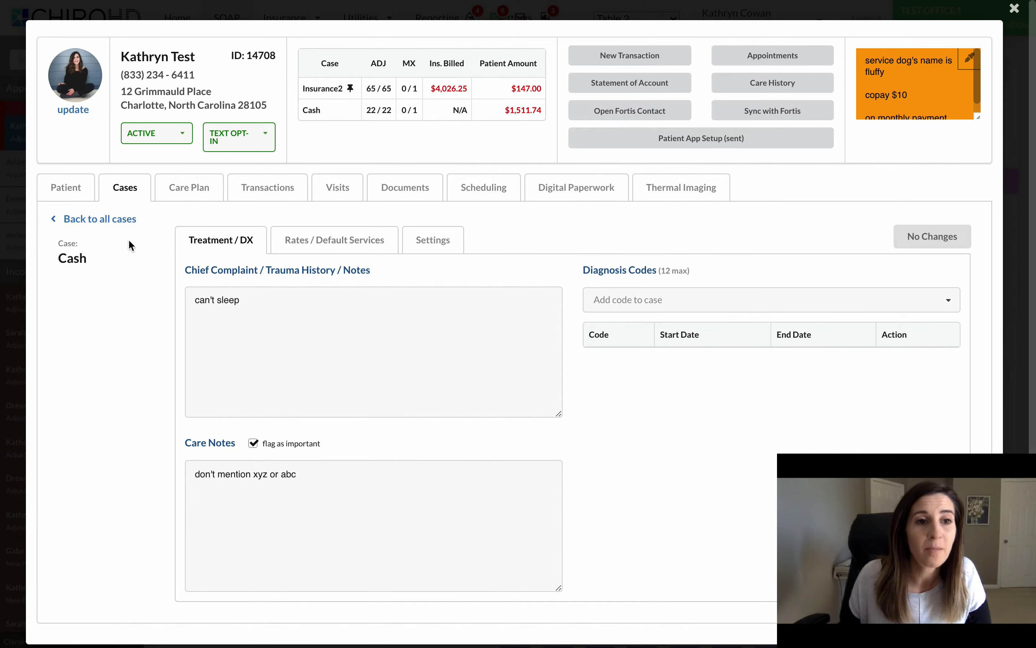
click(106, 219)
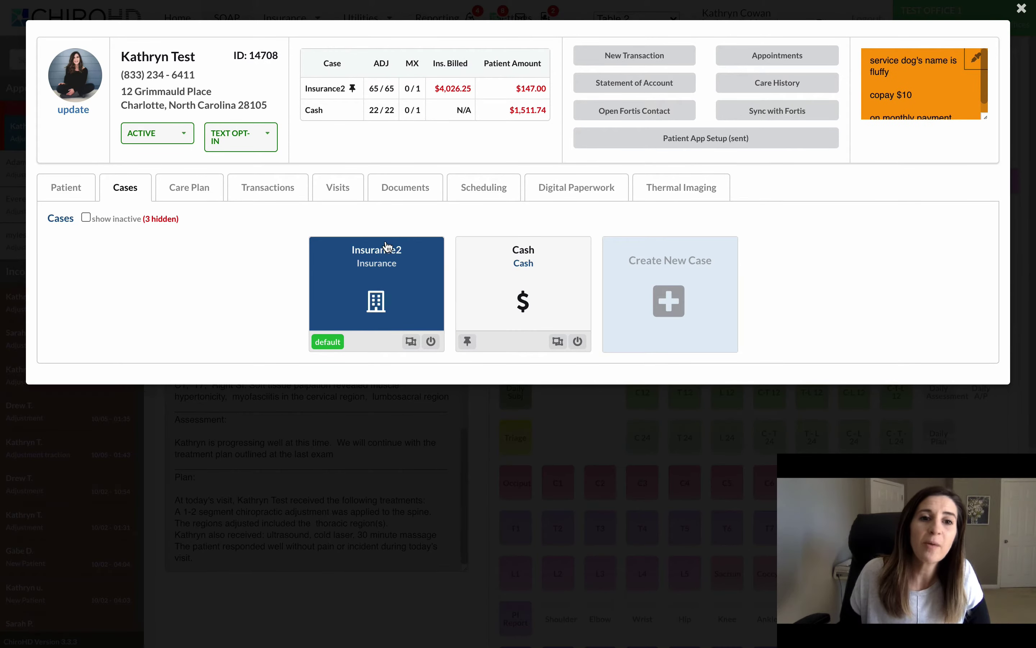
click(378, 286)
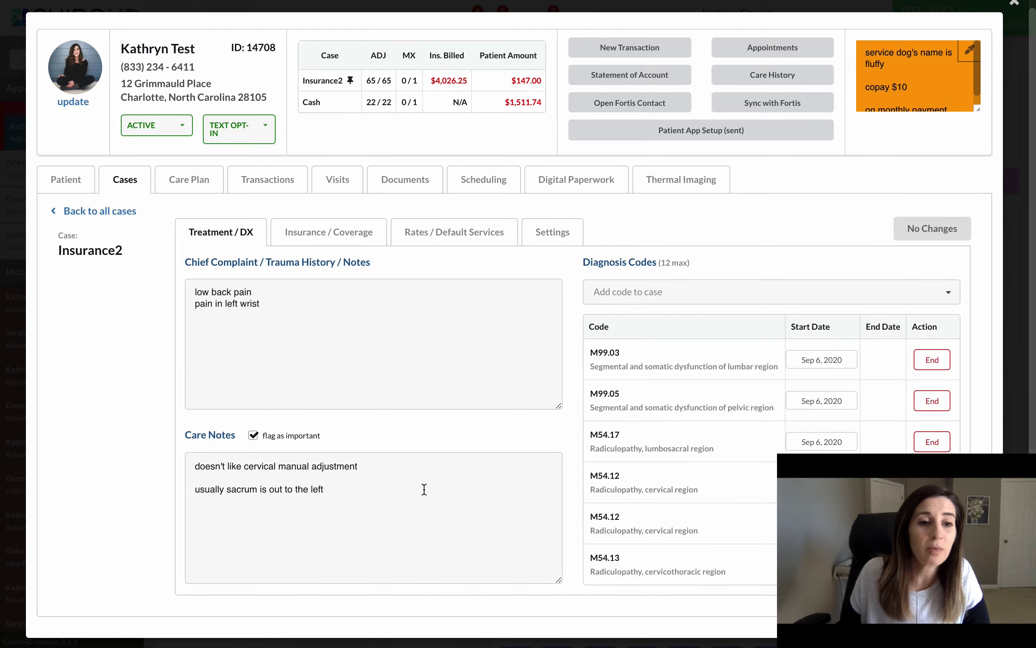
click(454, 234)
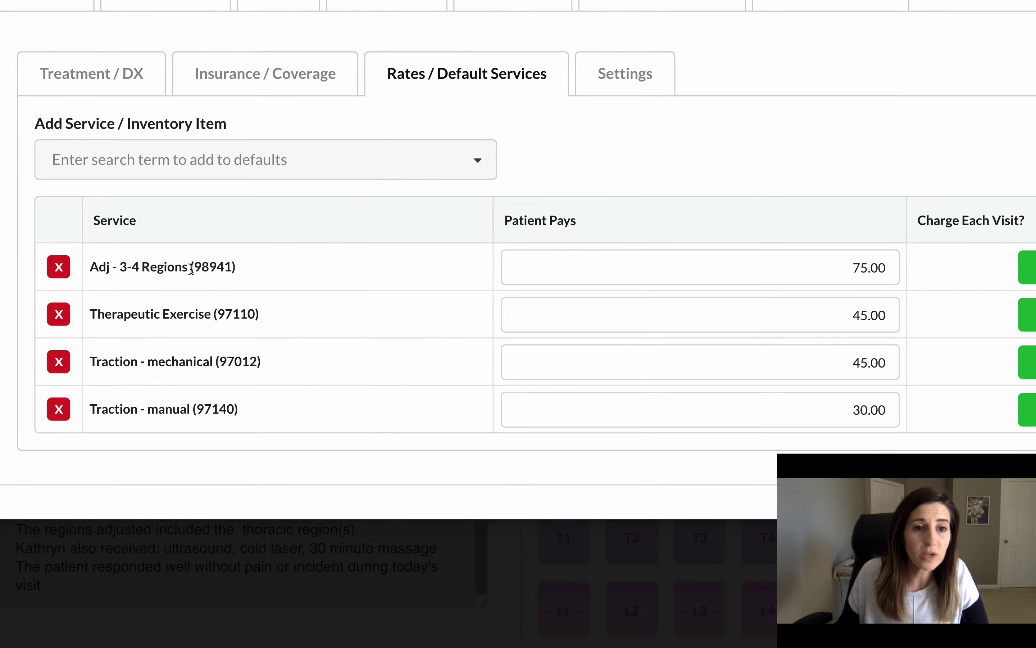
drag(192, 269, 243, 271)
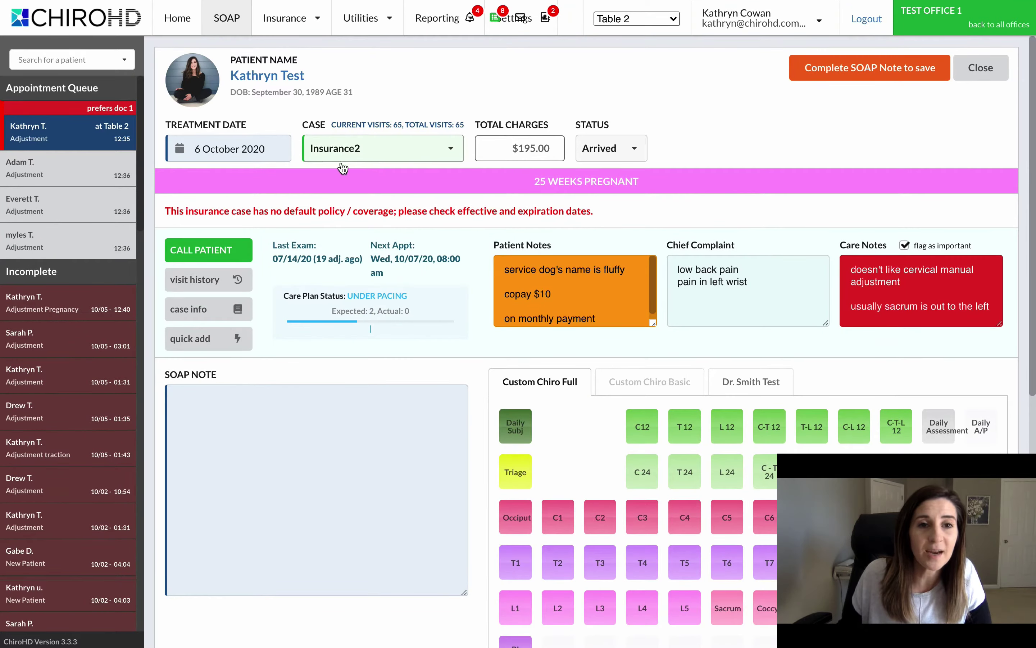
Remove the Traction - mechanical charge from the visit and save today's charges as the case's new defaults.
scroll(229, 377, down, 10)
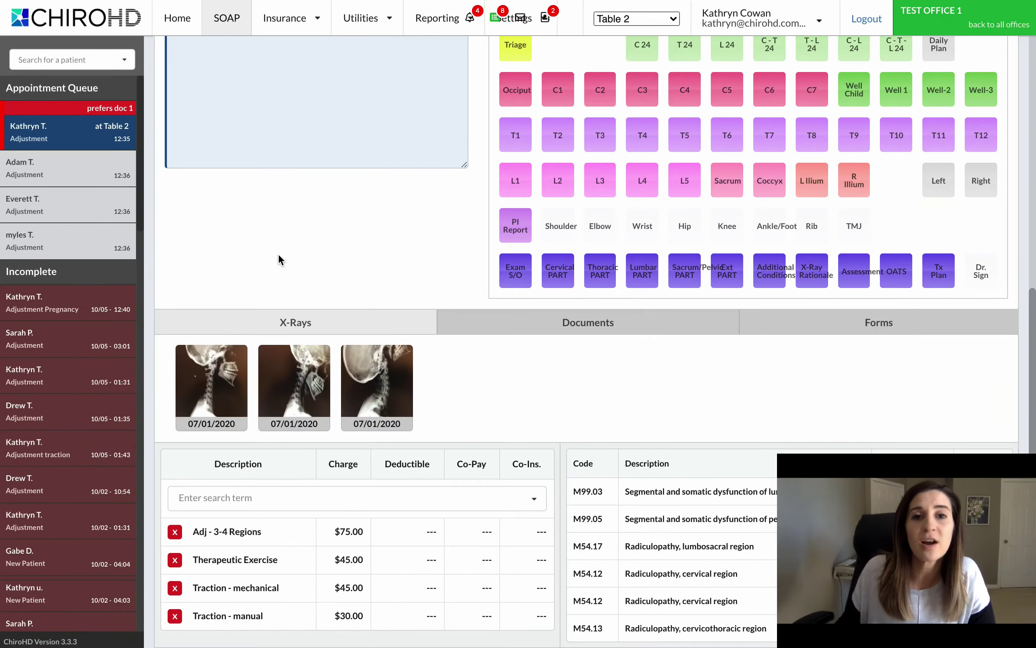
scroll(381, 330, up, 3)
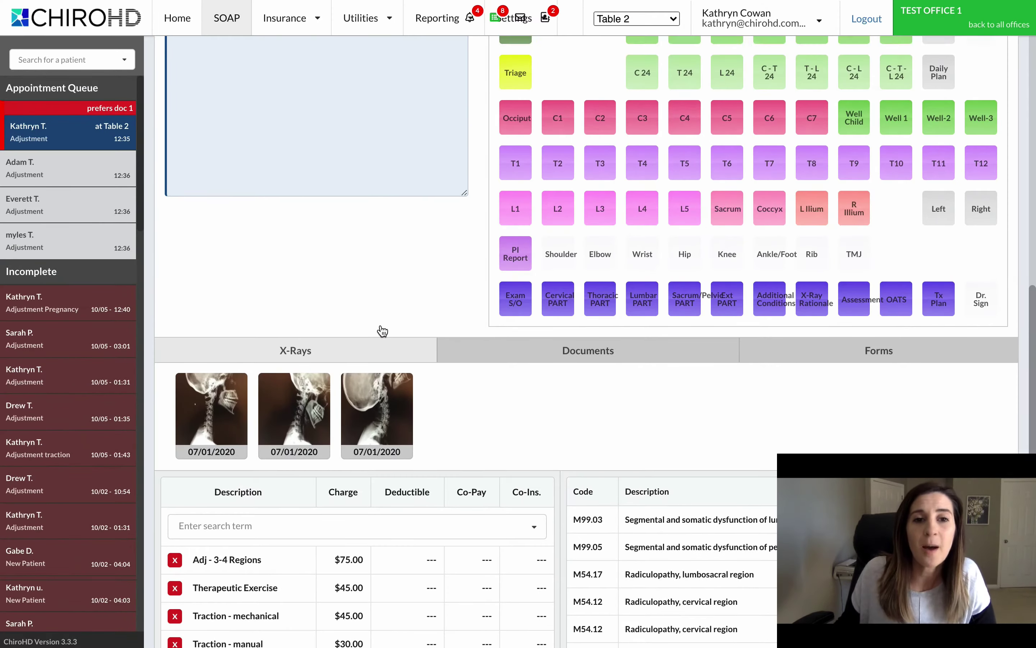
scroll(382, 331, down, 3)
mouse_move(177, 626)
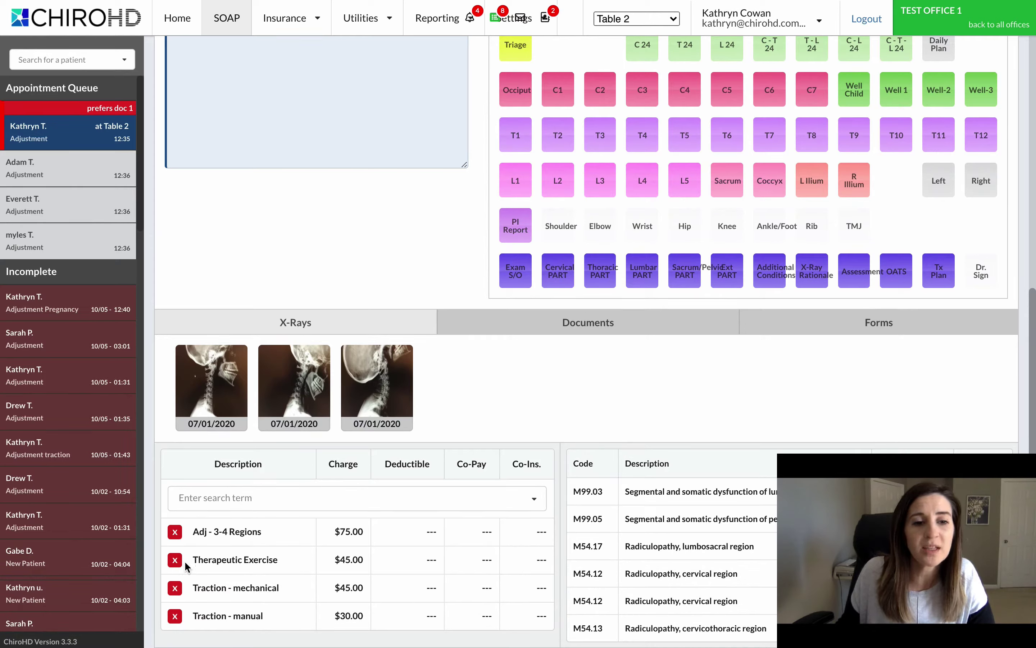
click(175, 590)
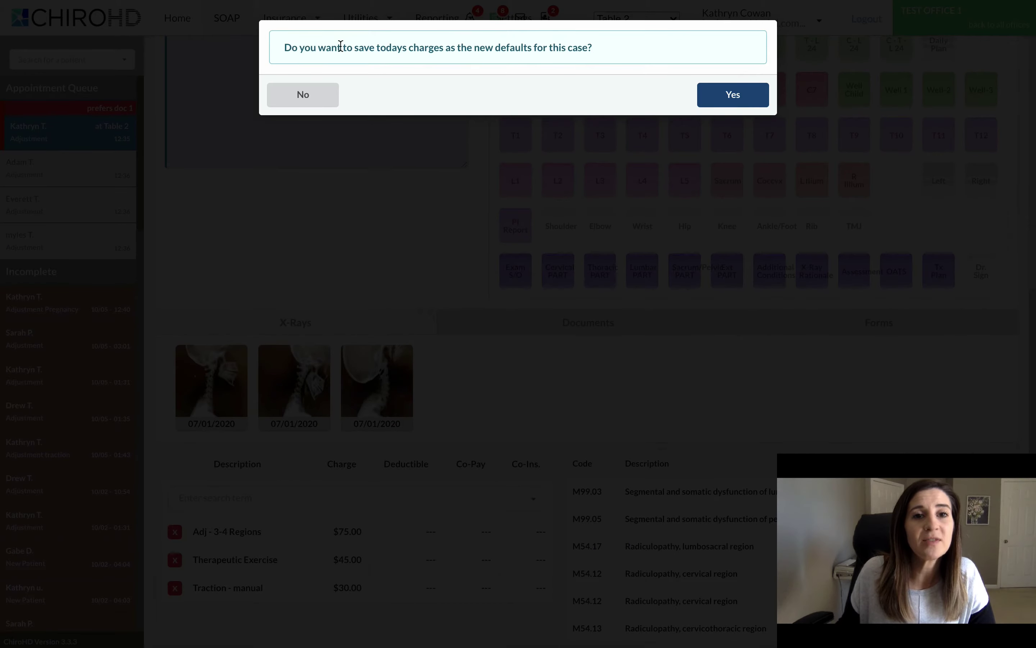
click(733, 98)
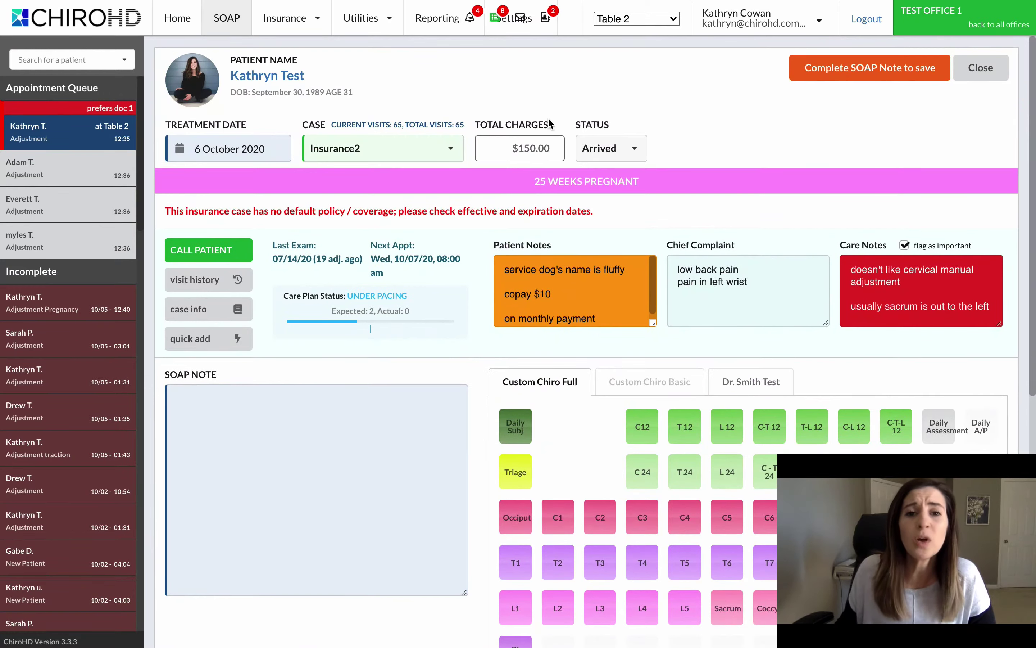
In the total charges details, map diagnosis codes M54.17, the second M54.12 and M54.13 to the Adj - 3-4 Regions service.
click(532, 151)
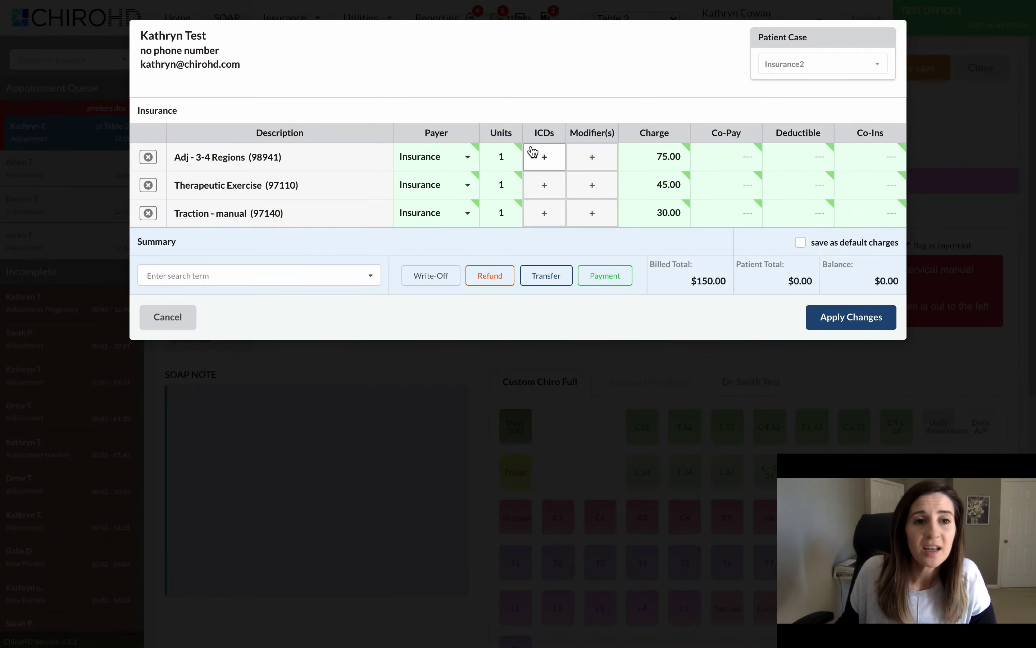
click(550, 159)
click(304, 96)
click(304, 122)
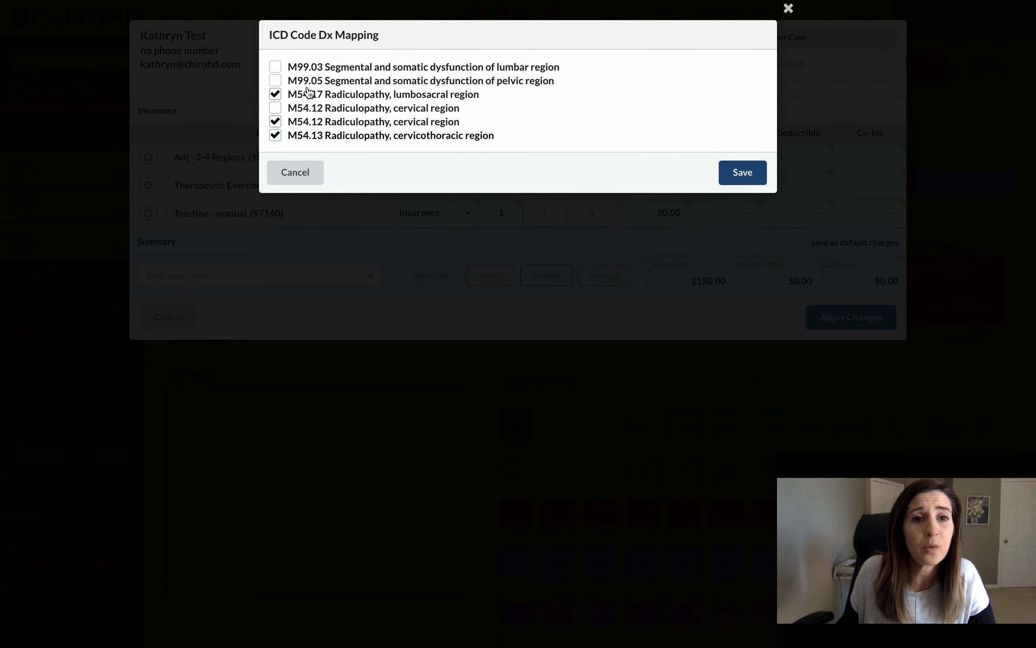
click(754, 176)
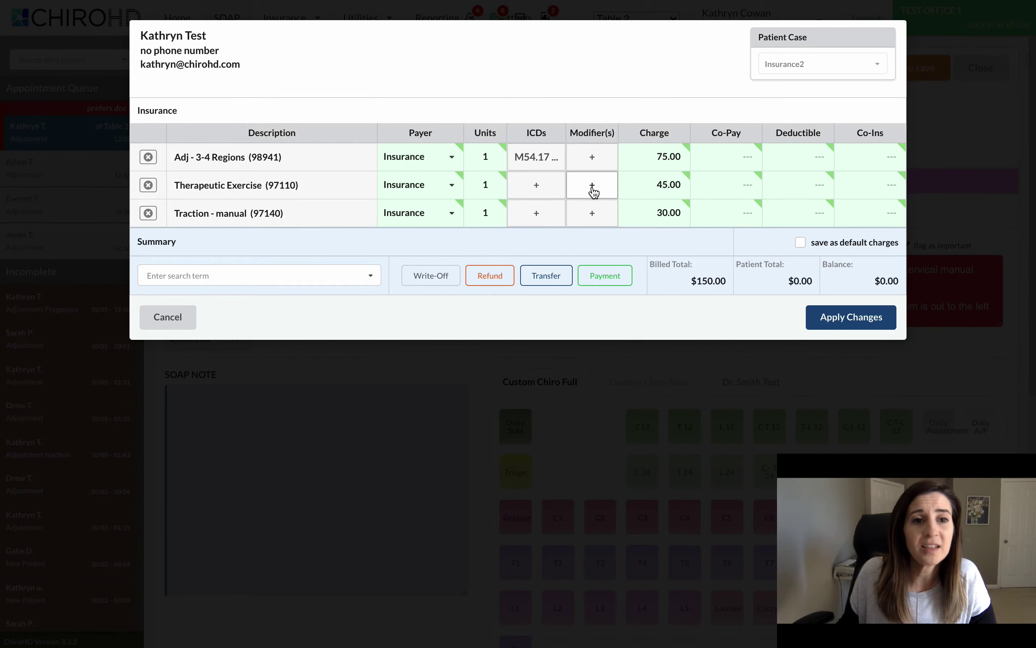
Review the CPT modifier options for the Adj - 3-4 Regions service without selecting any, and apply the charge changes.
click(602, 166)
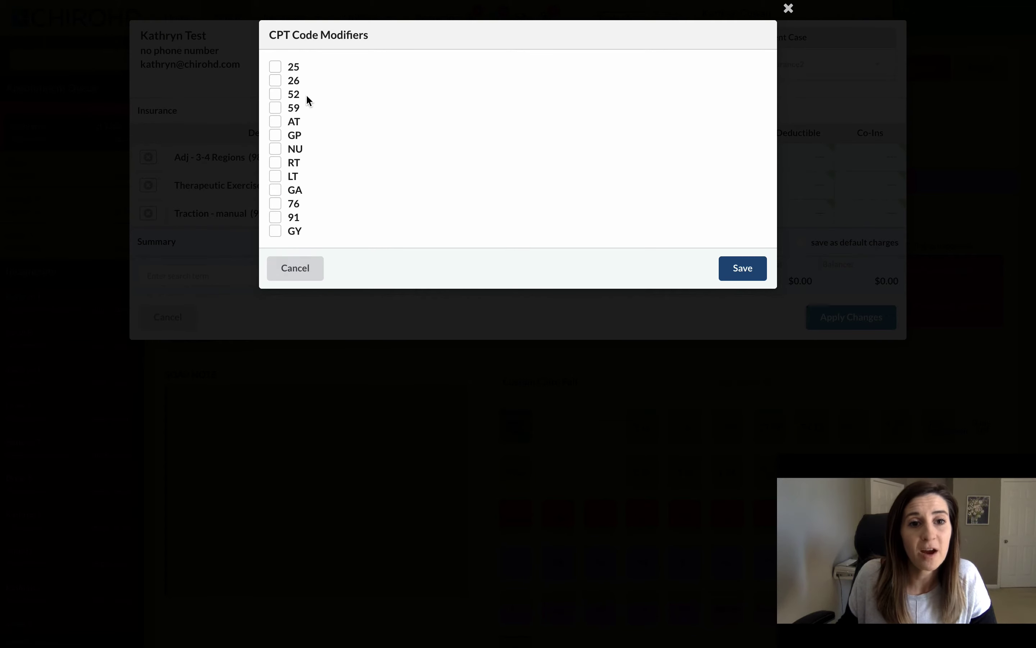
click(303, 266)
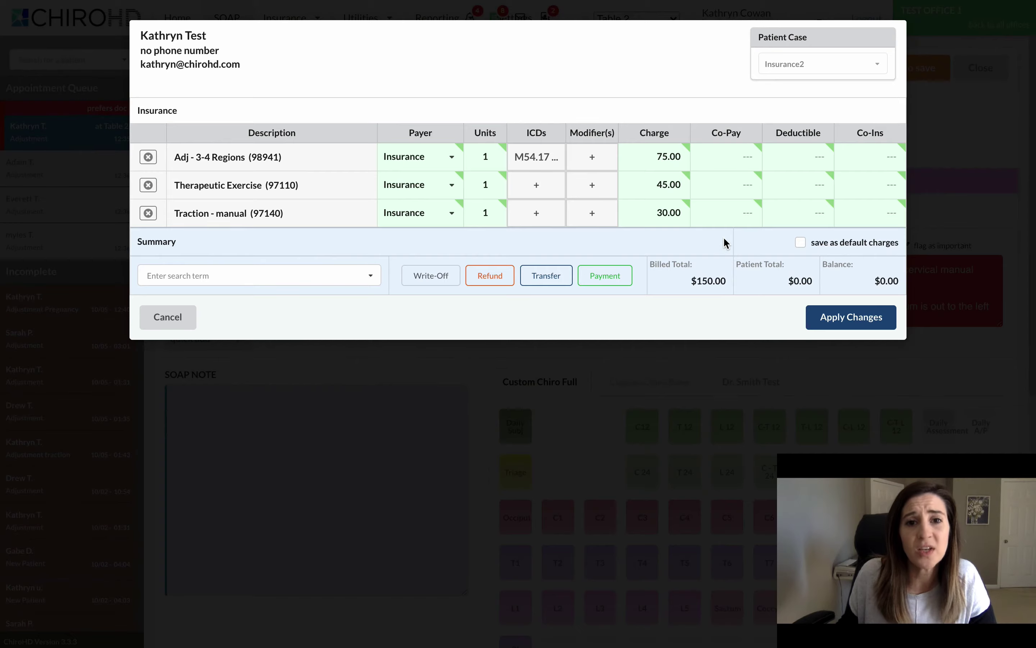
click(881, 320)
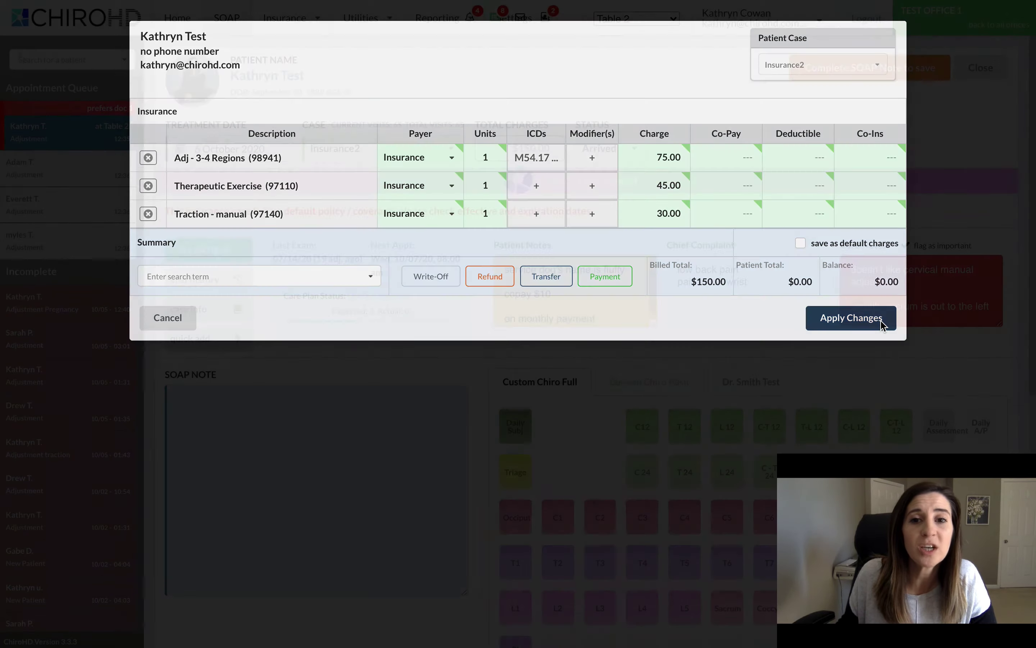
Check the visit's charges and diagnosis codes and switch the SOAP note macros to the doctor's test set.
scroll(443, 338, down, 10)
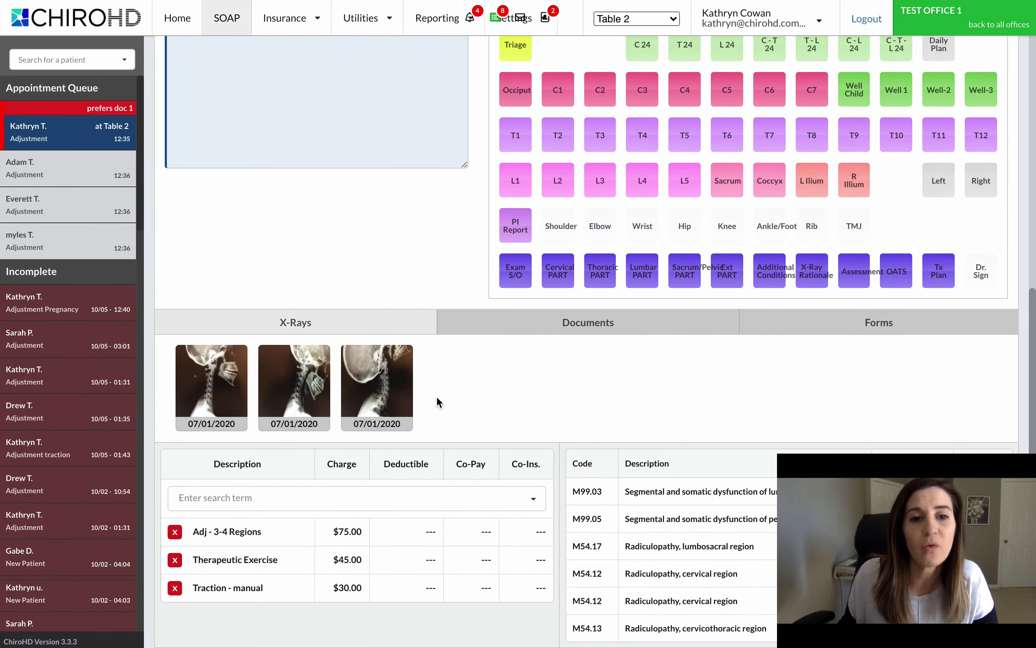
scroll(437, 396, up, 10)
scroll(355, 485, down, 3)
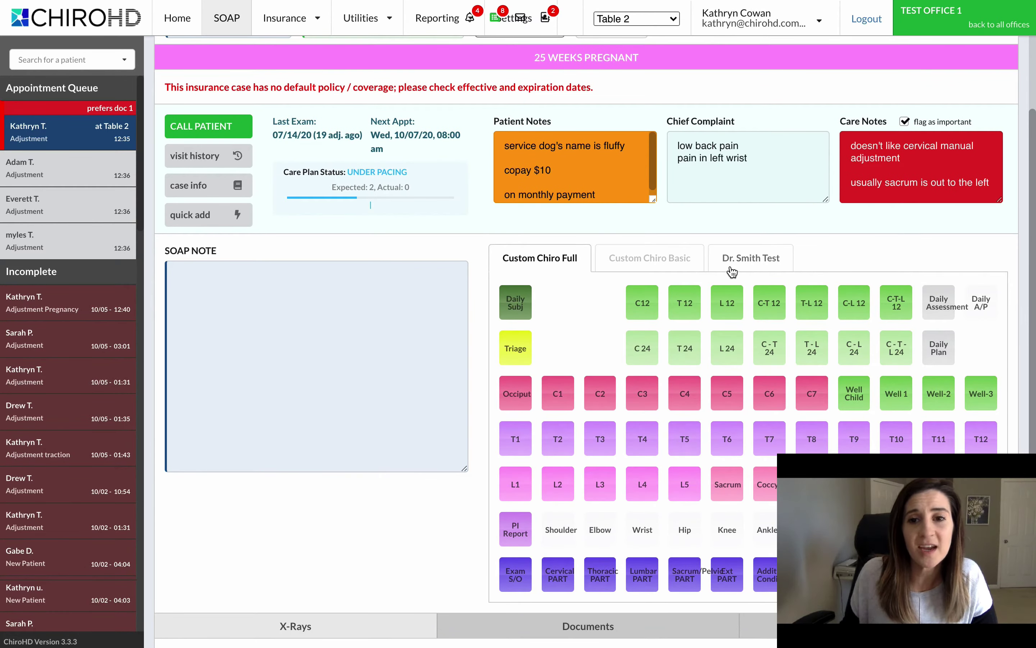
click(744, 266)
scroll(634, 486, down, 3)
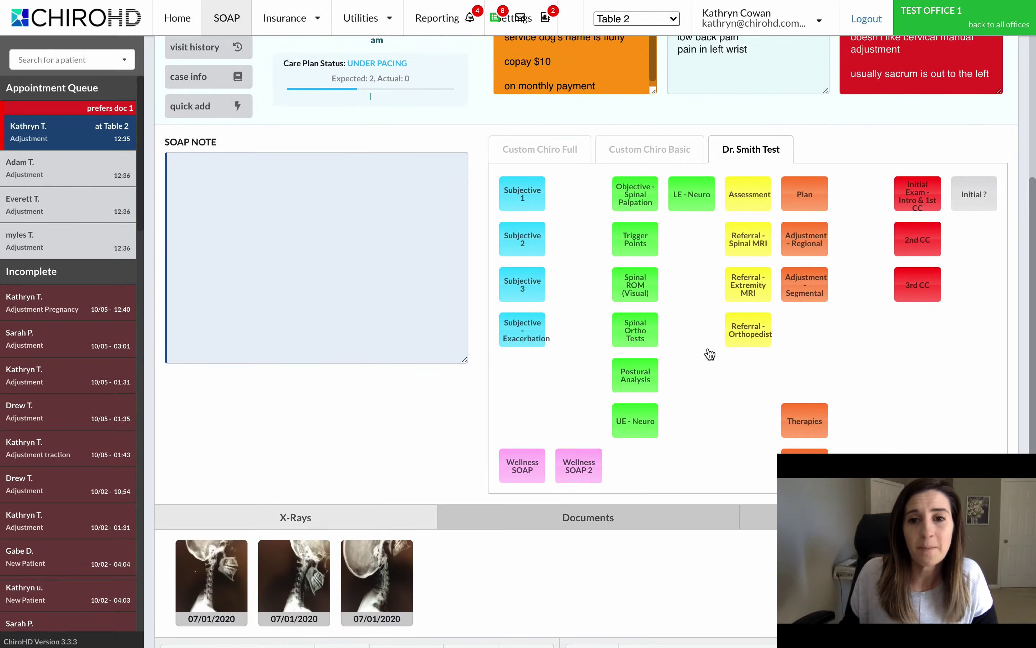
scroll(710, 354, up, 2)
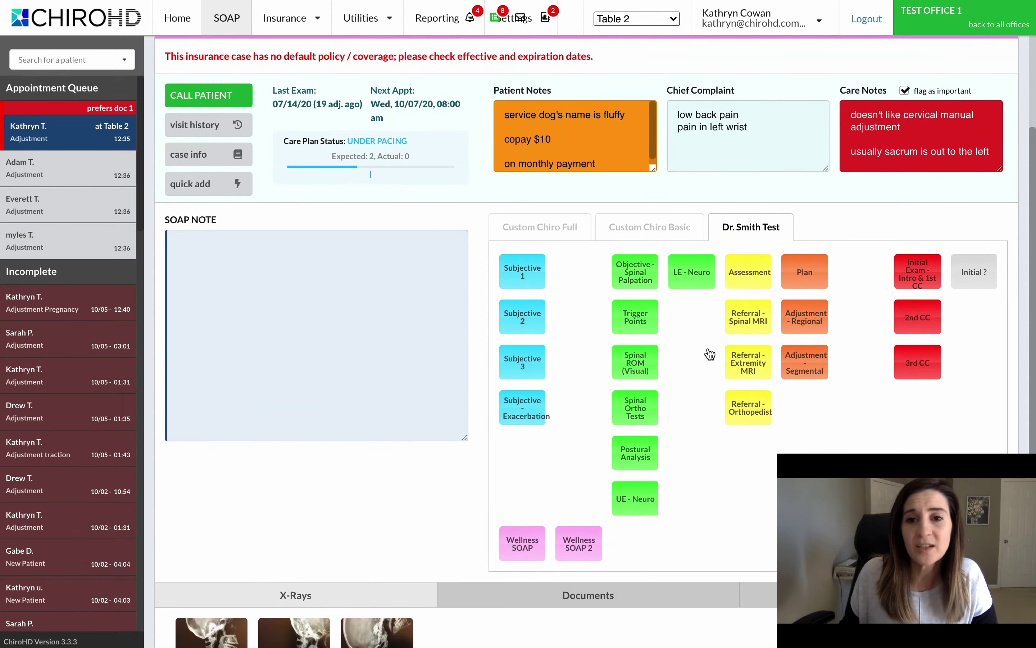
Add a Subjective 1 entry with symptoms The Same, pain scale 8, and complaints Low Back Pain, Right Knee Pain and Left Hip Pain.
click(527, 279)
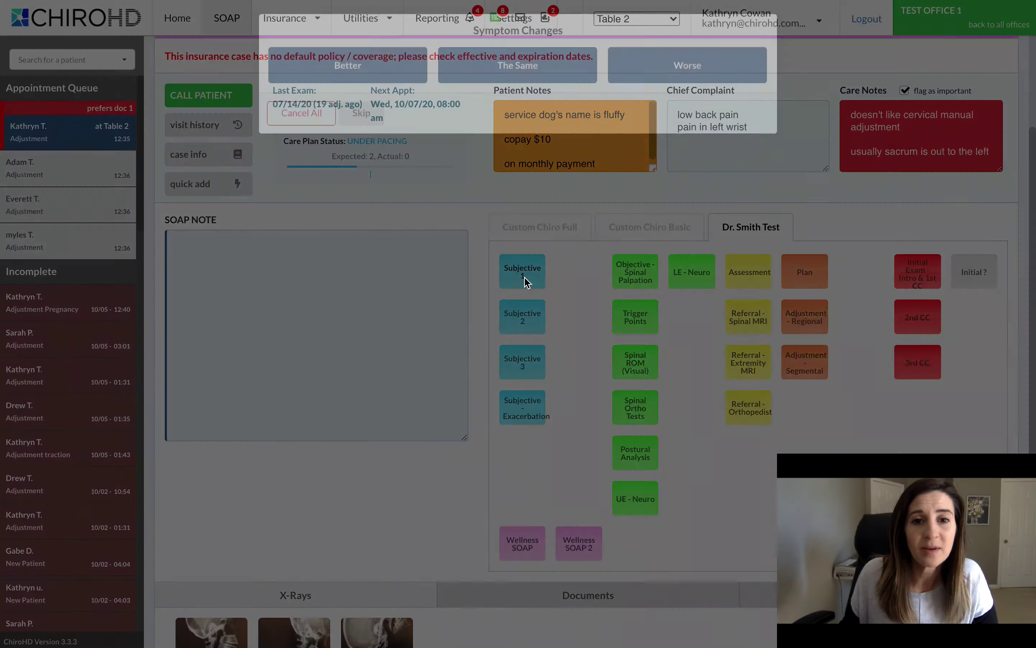
click(499, 85)
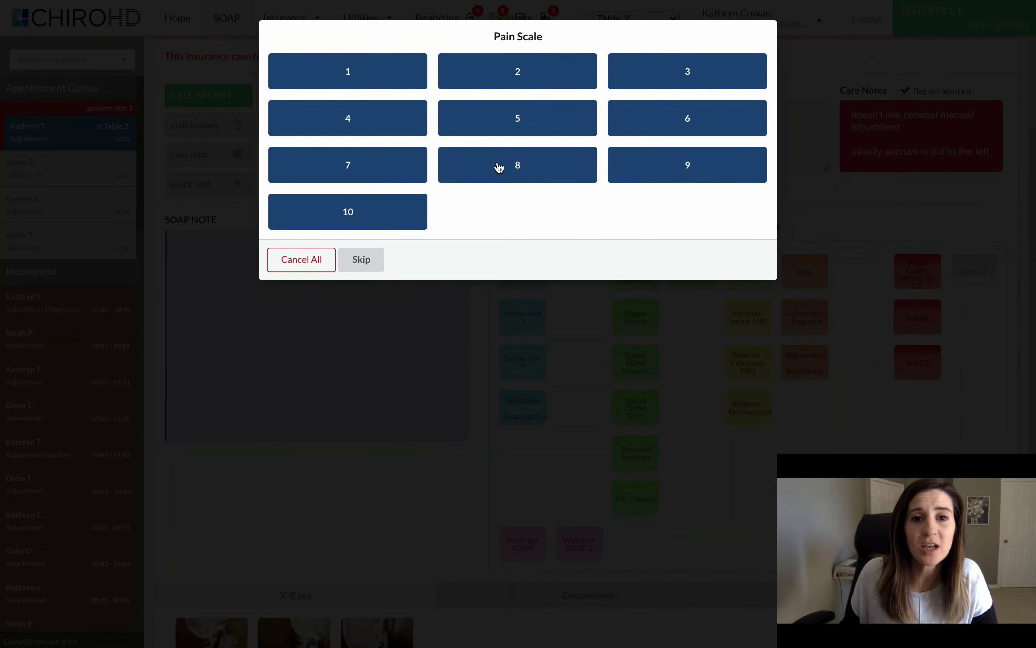
click(517, 165)
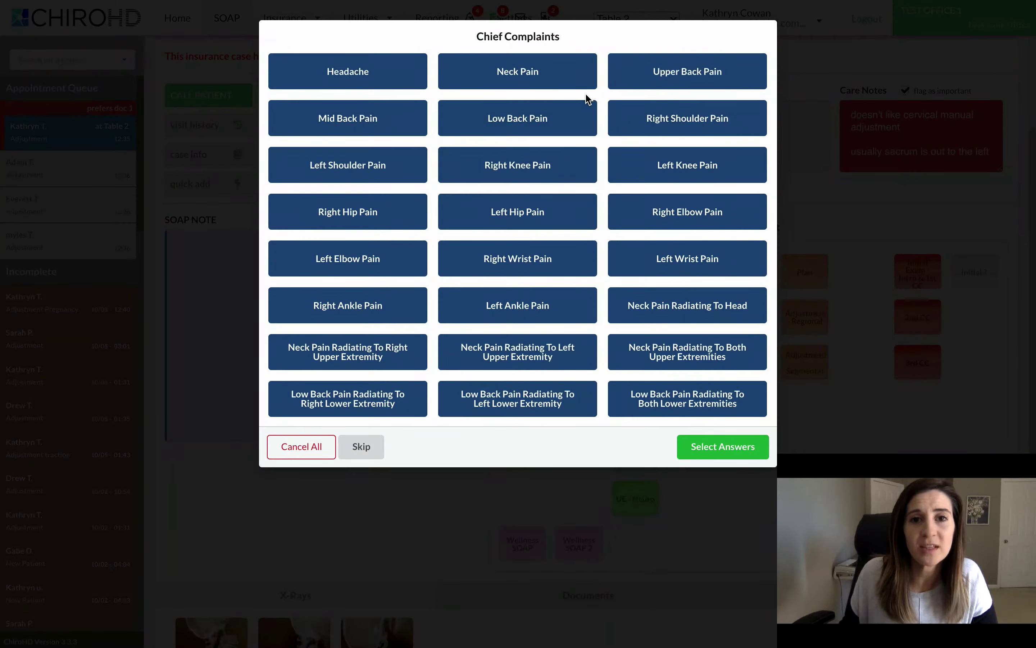
click(576, 139)
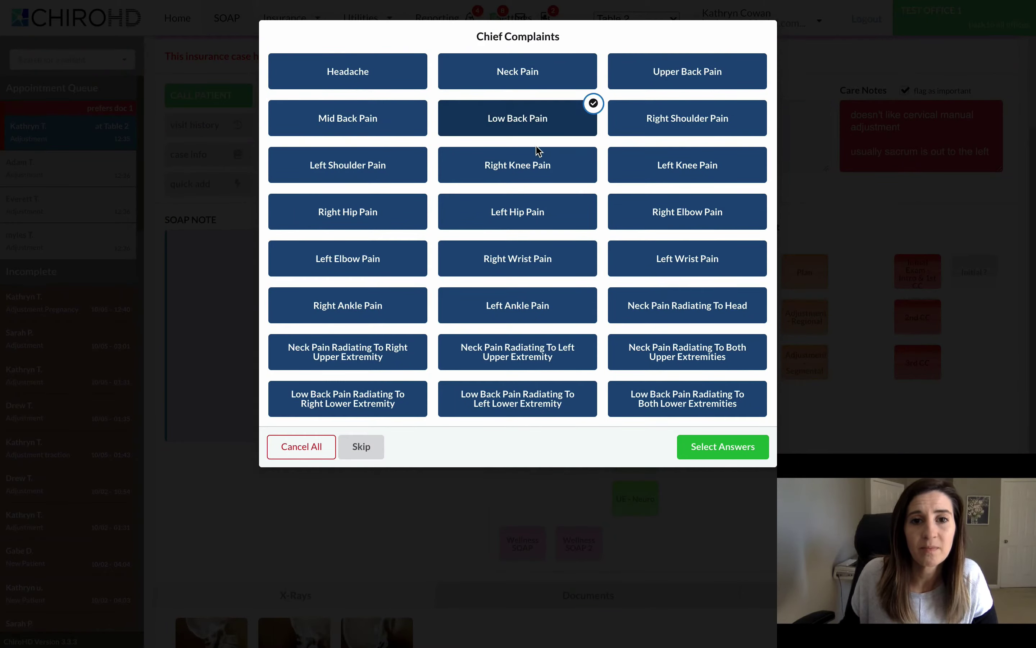
click(539, 160)
click(537, 209)
click(734, 446)
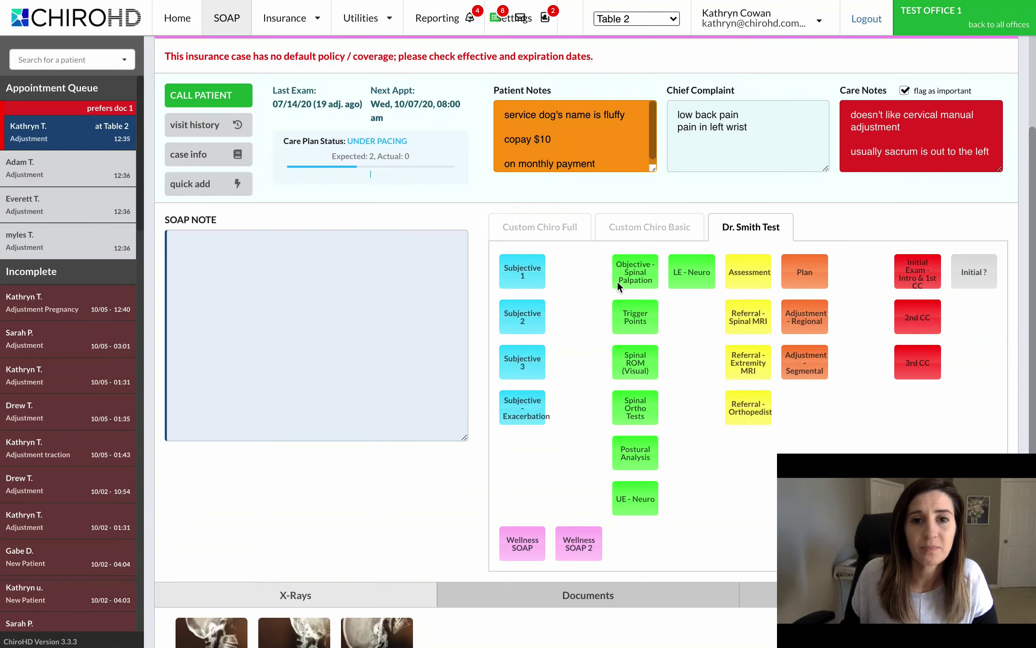
Review the generated SOAP note with the visit details and submit it.
scroll(400, 316, down, 1)
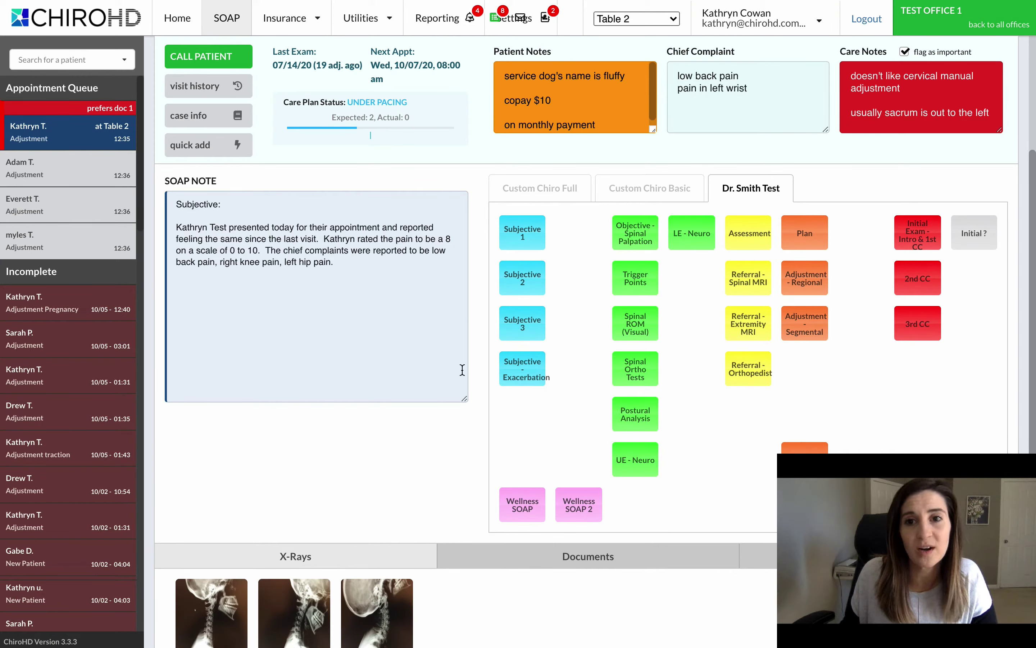
scroll(312, 283, up, 3)
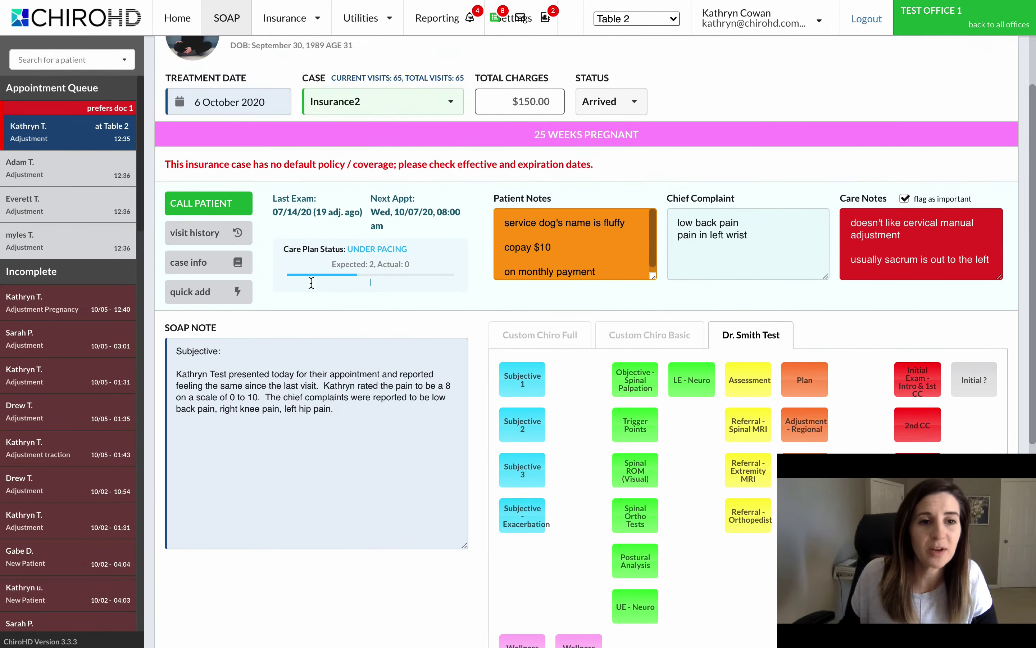
scroll(311, 281, down, 10)
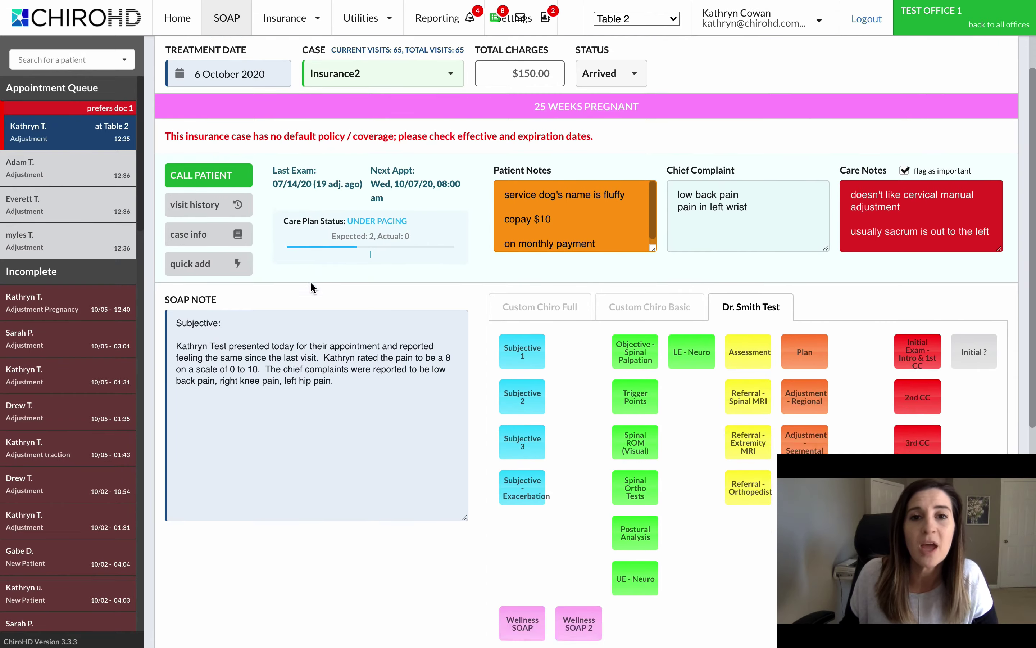
scroll(310, 281, up, 4)
scroll(310, 281, up, 6)
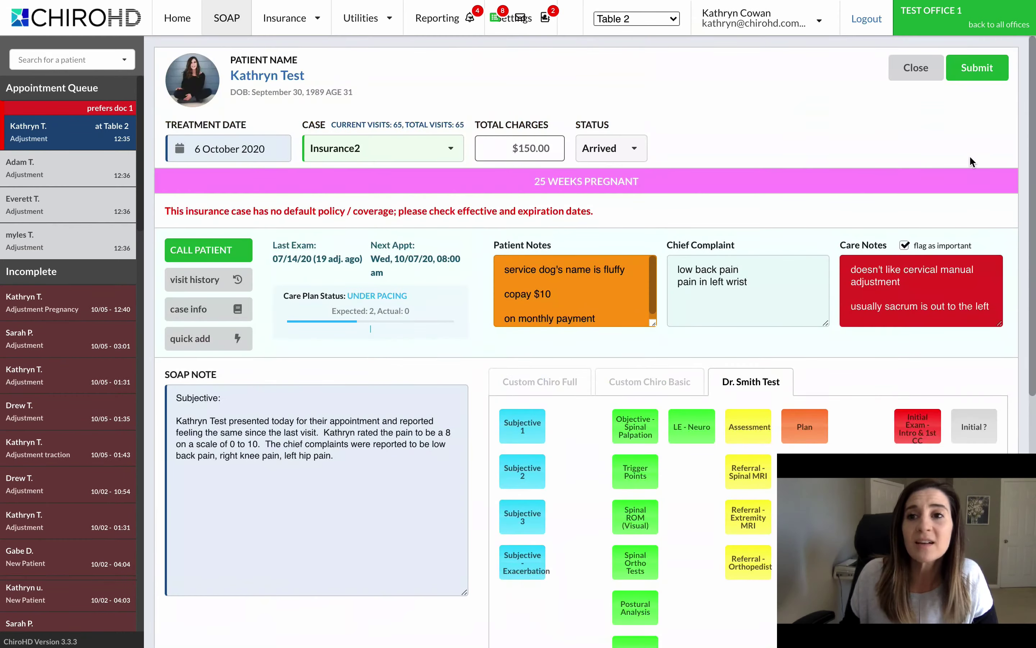
click(981, 69)
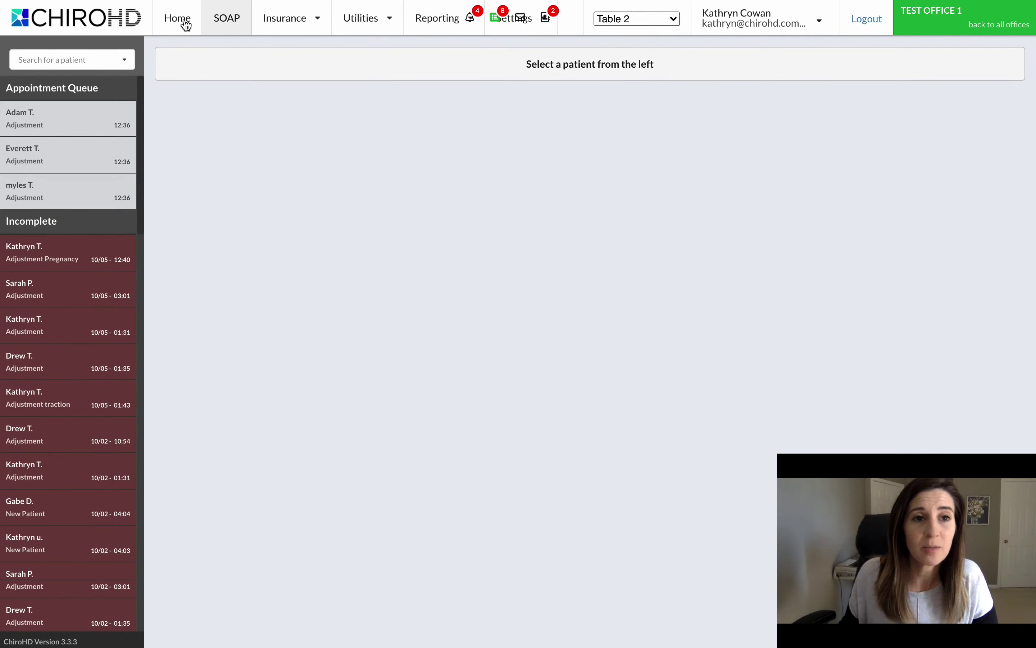
Return to the home schedule, check the patient's appointments and transactions for 10/06/20, and complete that appointment.
click(186, 26)
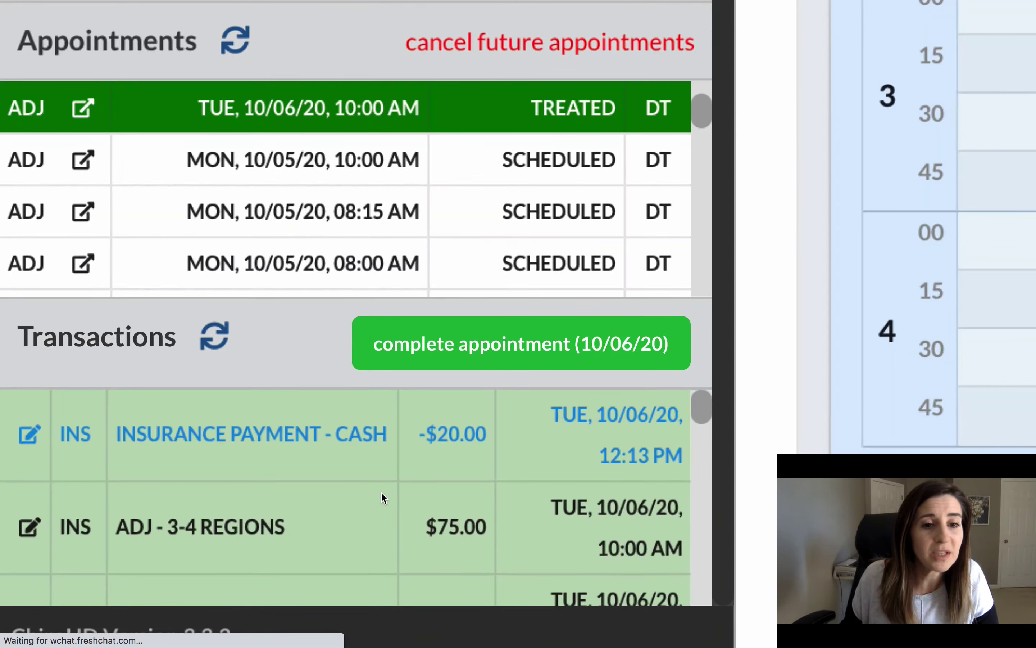
scroll(133, 580, down, 2)
scroll(416, 480, down, 2)
scroll(416, 481, up, 5)
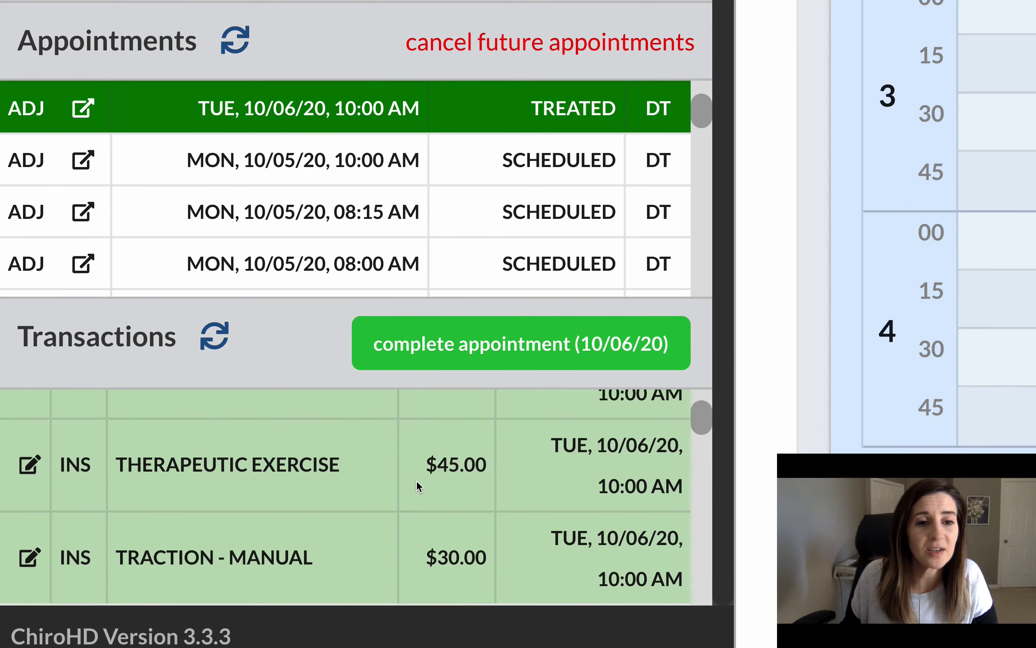
scroll(416, 480, down, 3)
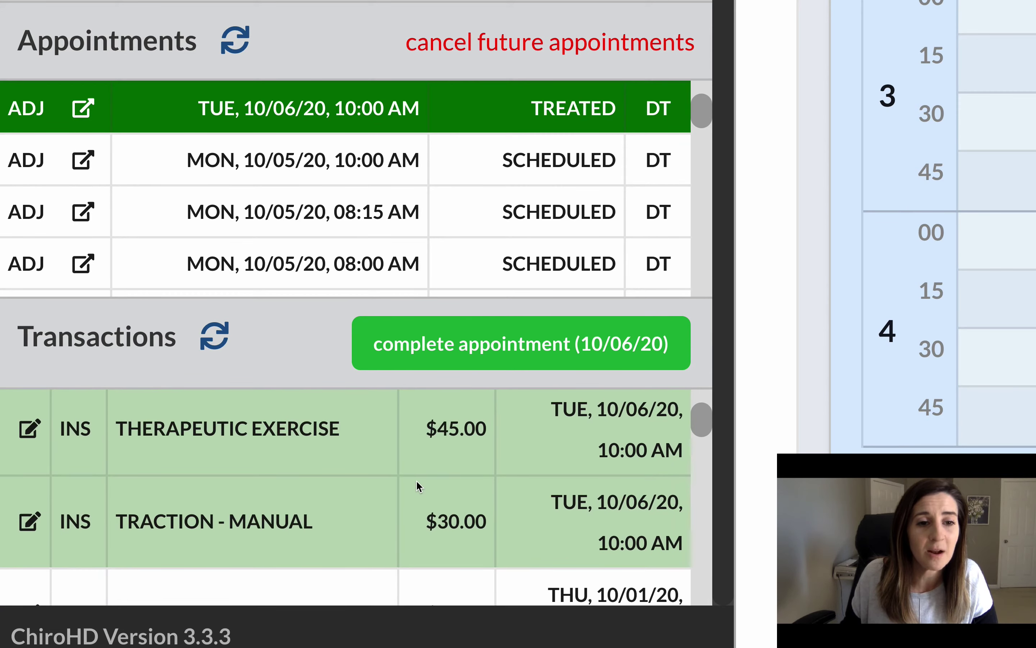
scroll(417, 481, up, 2)
scroll(417, 481, down, 2)
scroll(417, 482, up, 1)
scroll(359, 287, up, 3)
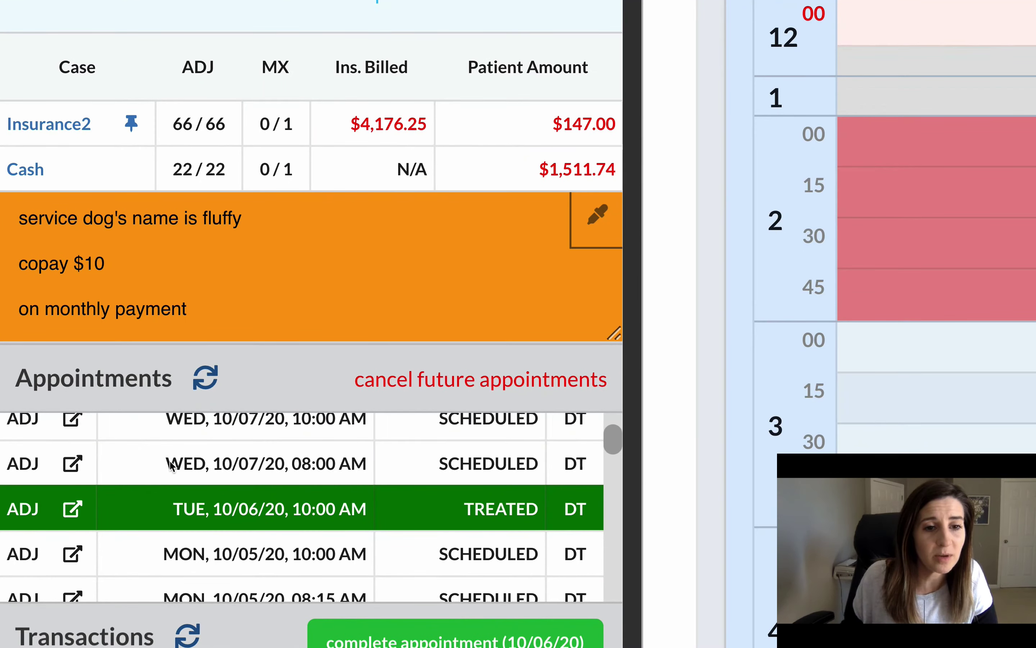
scroll(340, 470, down, 3)
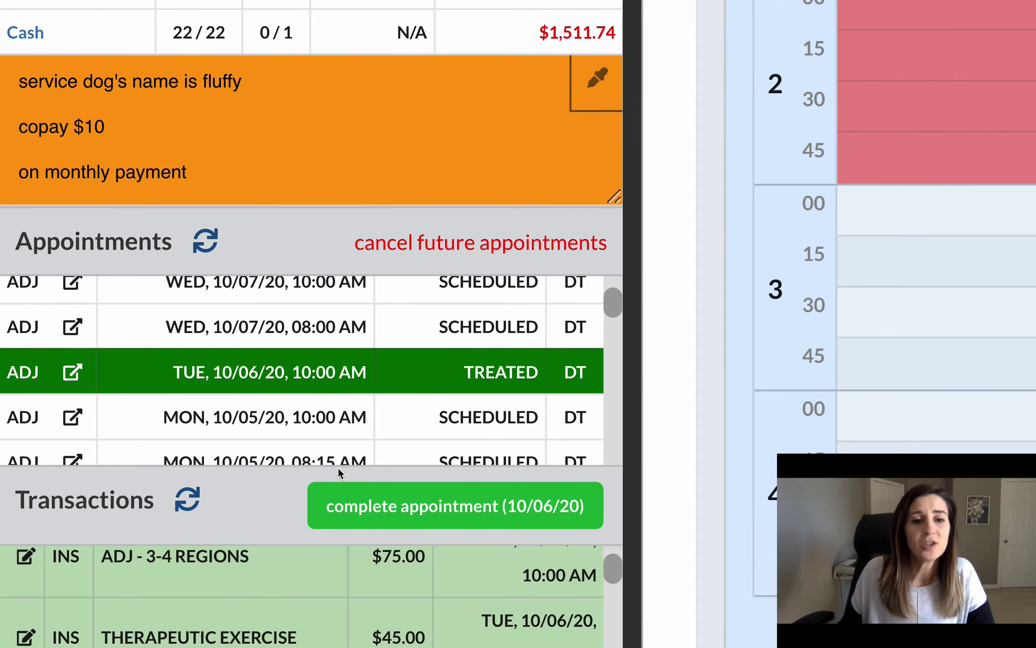
click(408, 499)
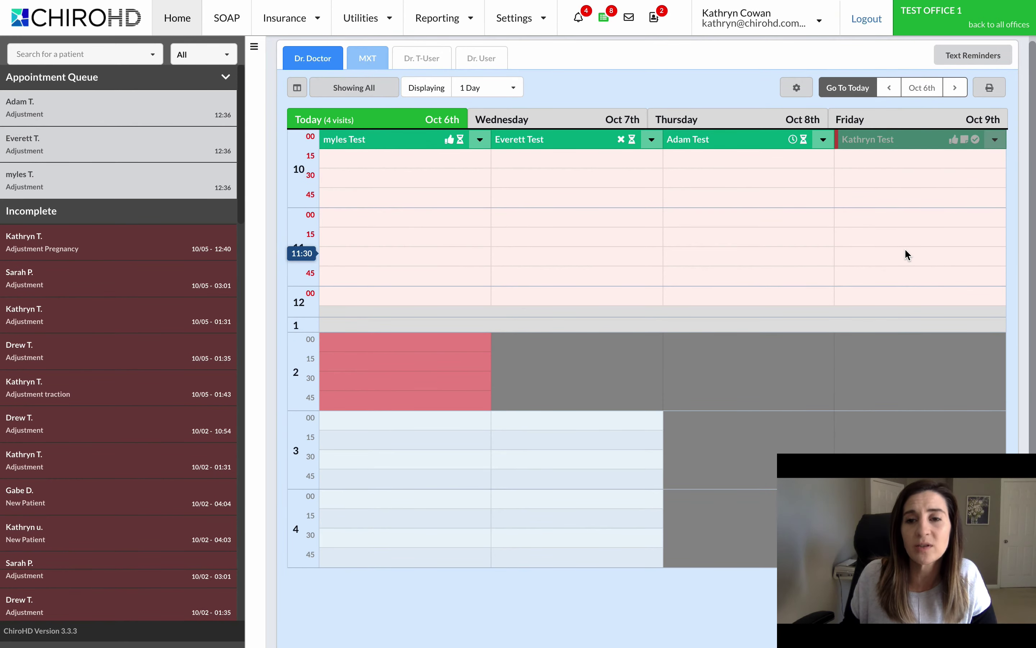
Reopen the completed patient's record from the schedule and show the Insurance2 case's rates and default services.
click(879, 144)
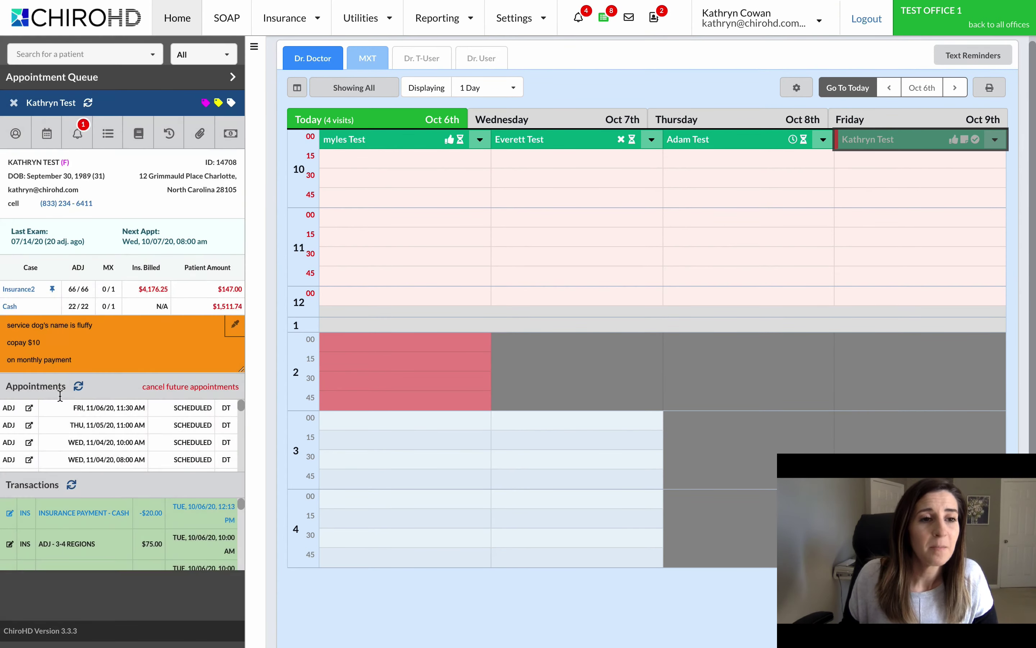
click(136, 137)
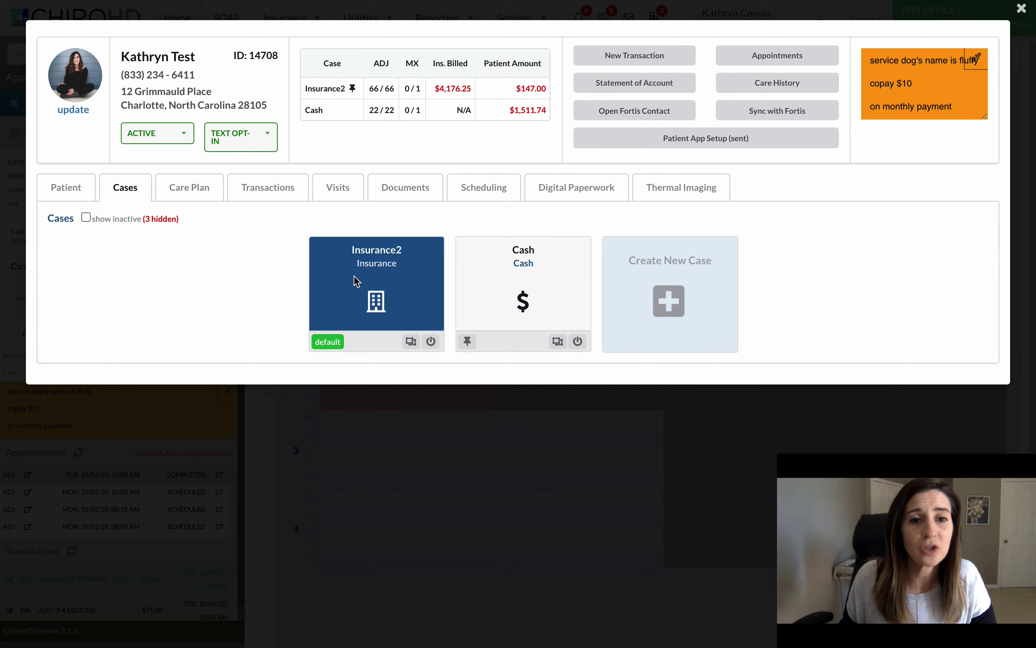
click(350, 274)
click(462, 247)
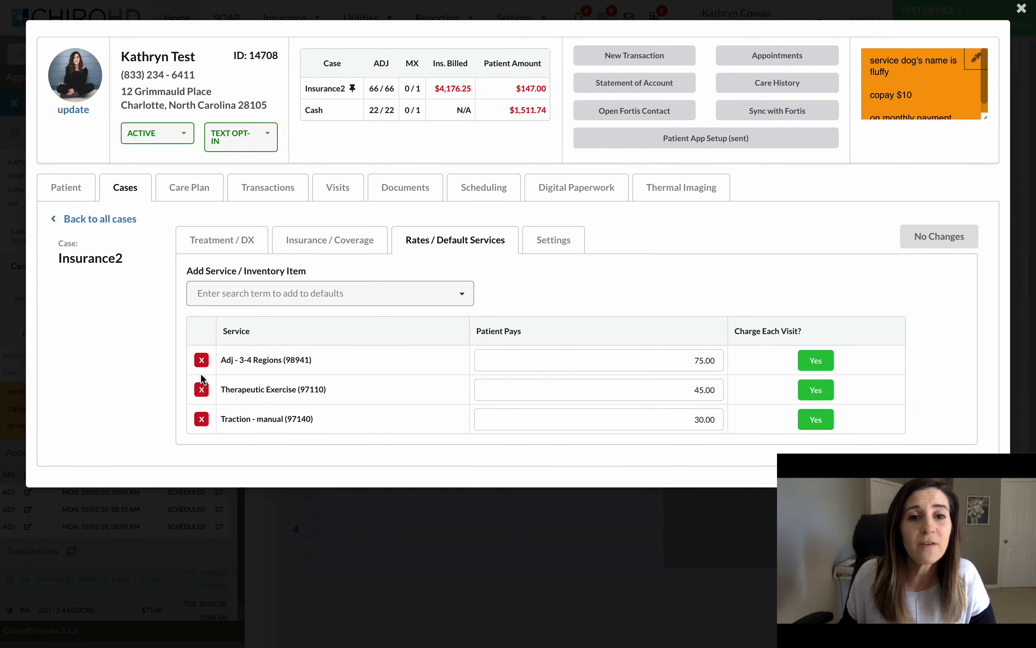
Add Traction - mechanical (97012) to the Insurance2 case's default services, charged each visit, and save the changes.
click(347, 283)
text(trac)
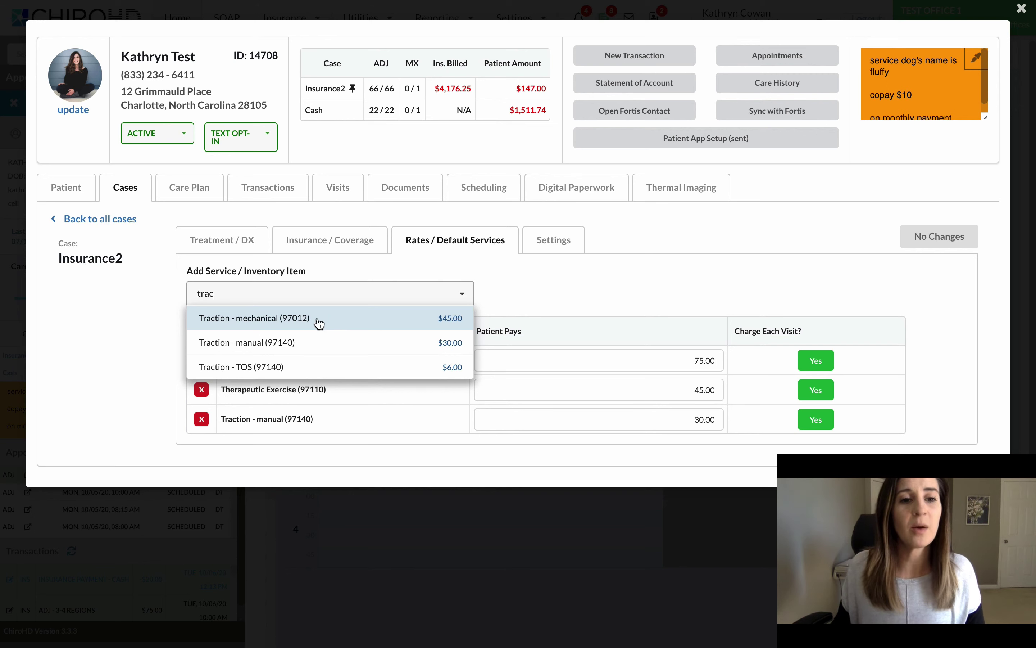
click(329, 317)
click(816, 448)
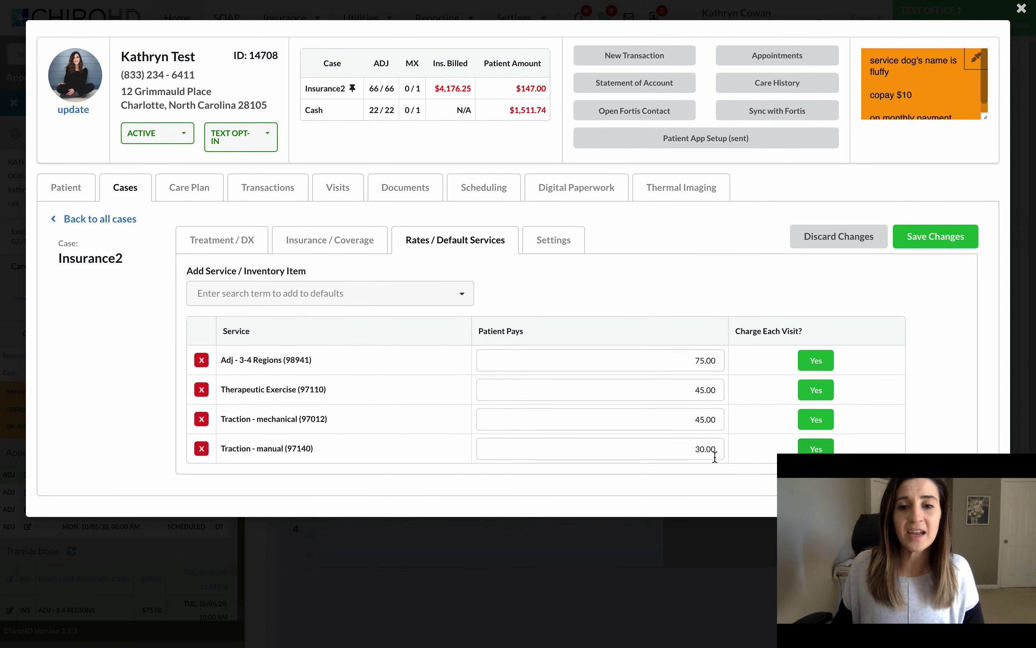
click(936, 236)
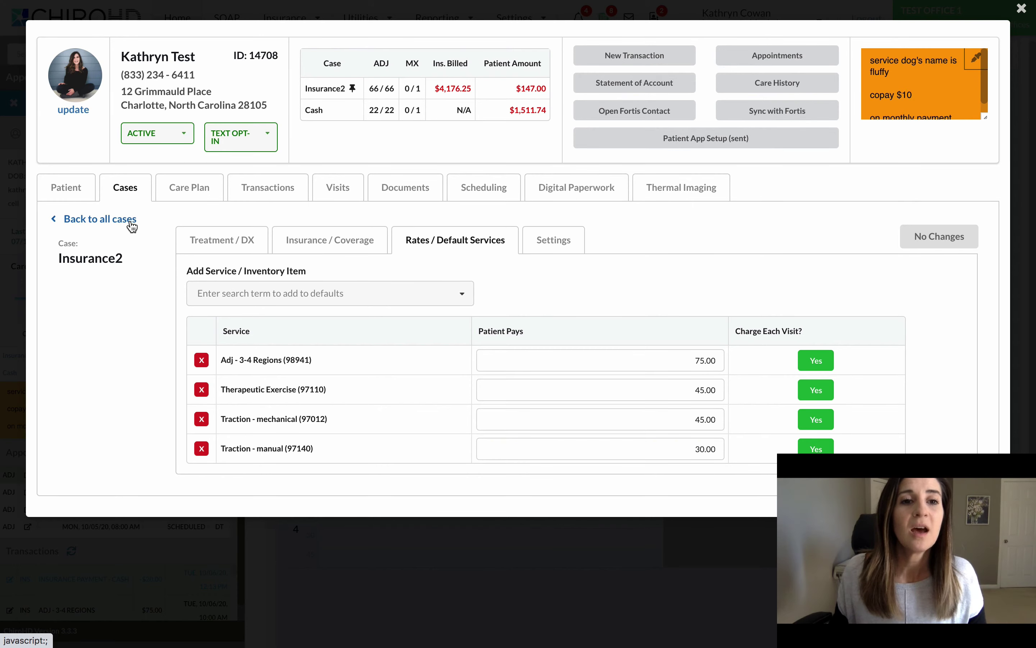
List the patient's visits for the Insurance2 case and view the SOAP note of the 10/06/20 adjustment.
click(344, 197)
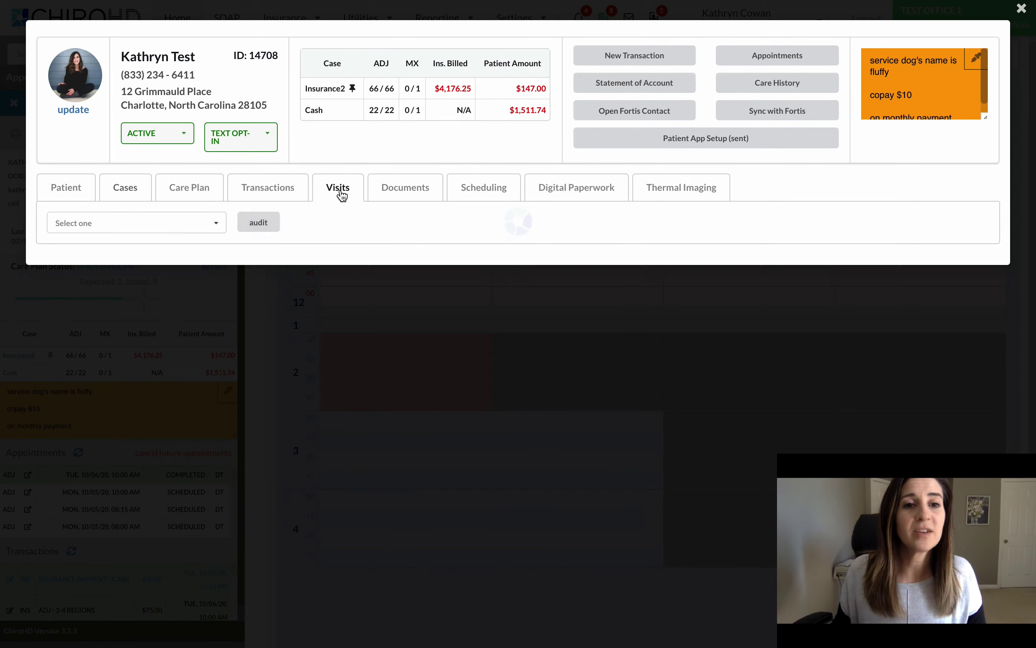
click(154, 231)
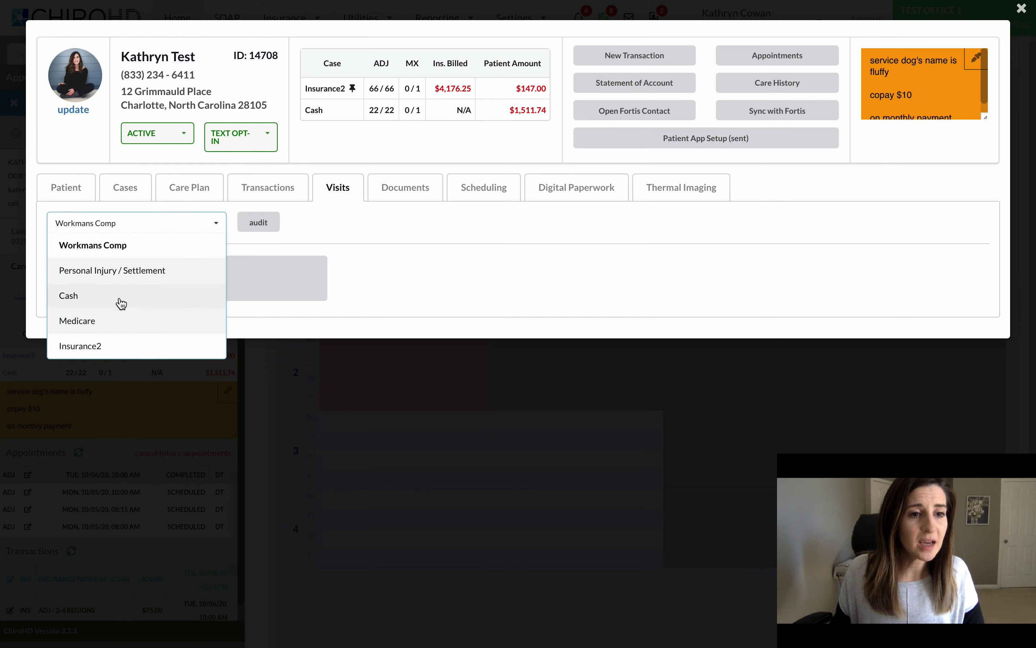
click(103, 352)
scroll(104, 353, up, 1)
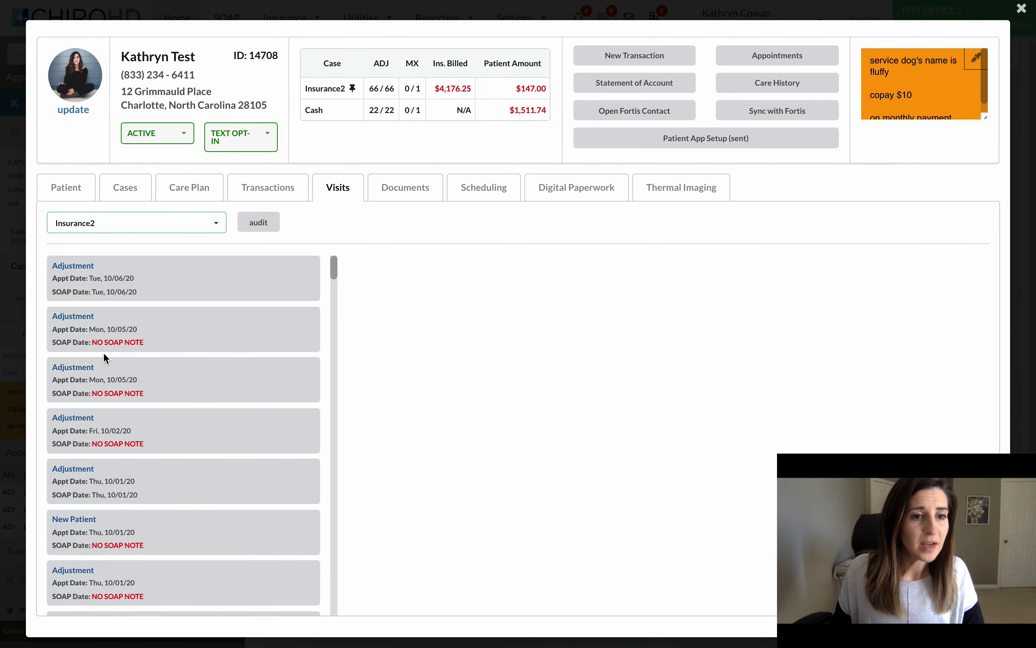
click(109, 282)
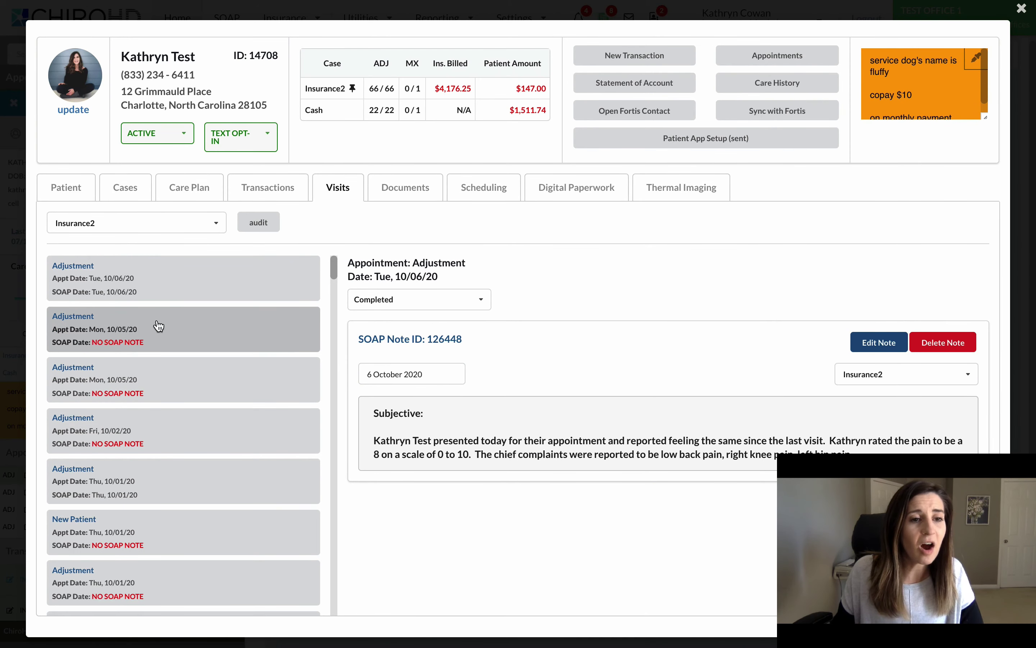
Start a SOAP note for the first Mon, 10/05/20 adjustment that has no note.
click(164, 335)
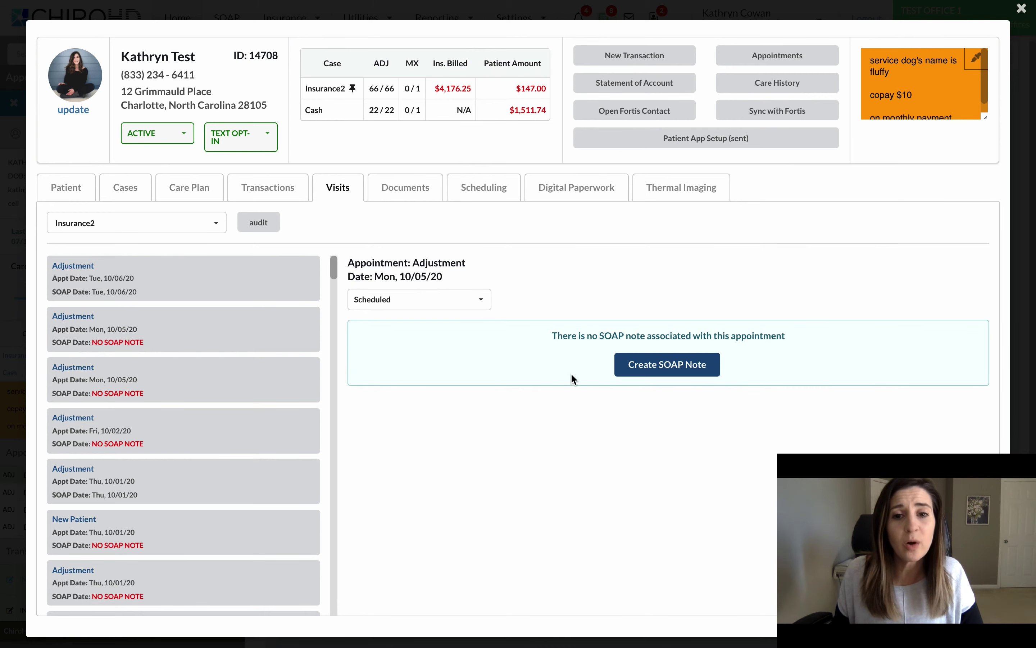
click(684, 368)
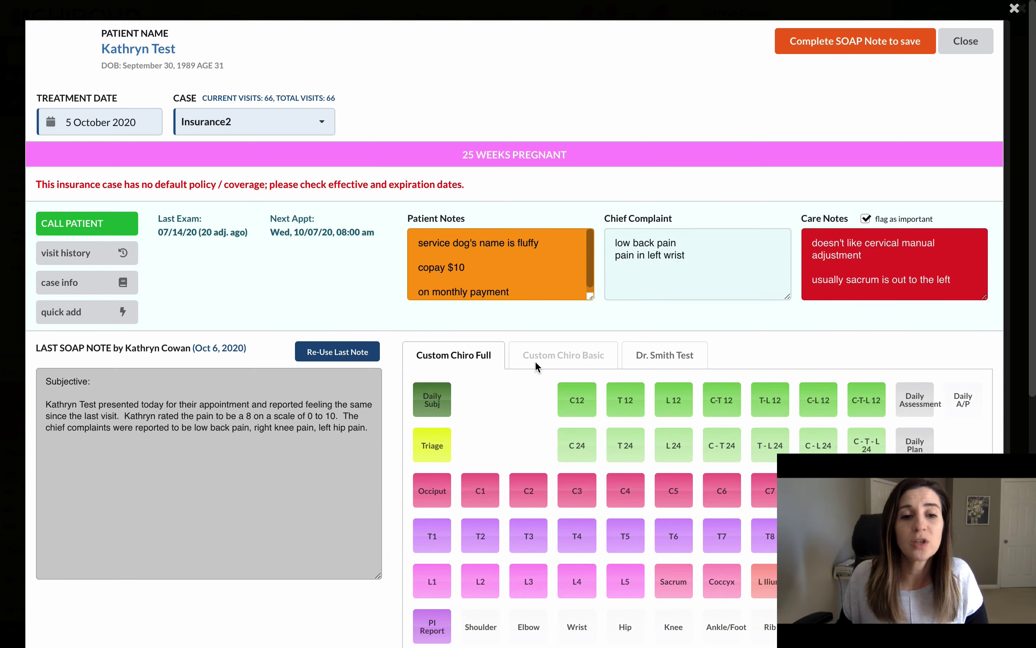
Fill the 5 October 2020 SOAP note for the Insurance2 case by re-using the patient's last note.
scroll(536, 361, down, 2)
scroll(535, 360, down, 7)
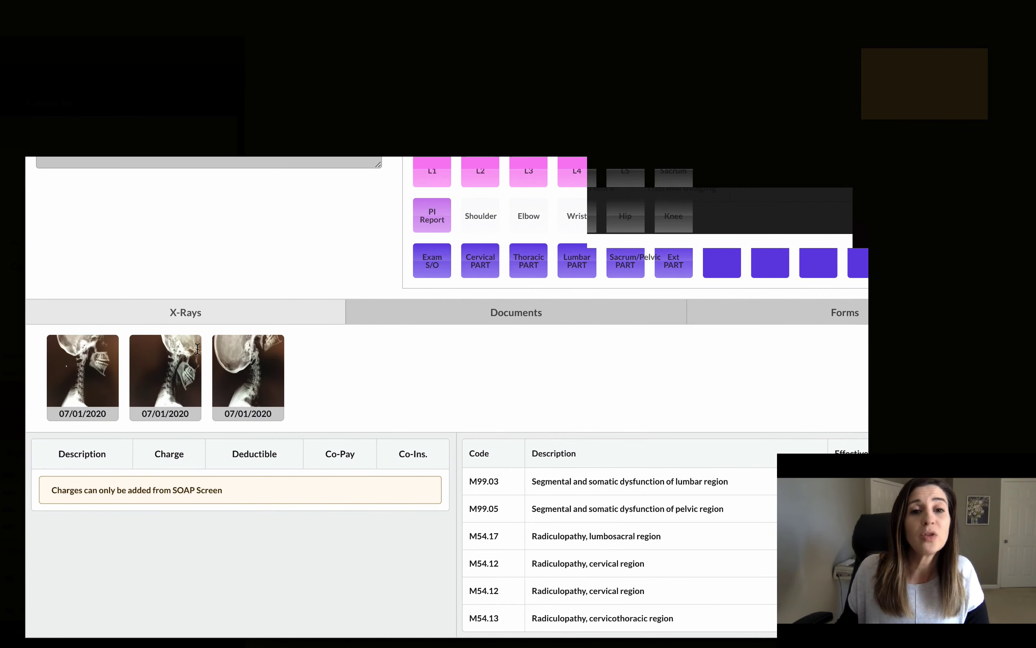
scroll(241, 248, up, 10)
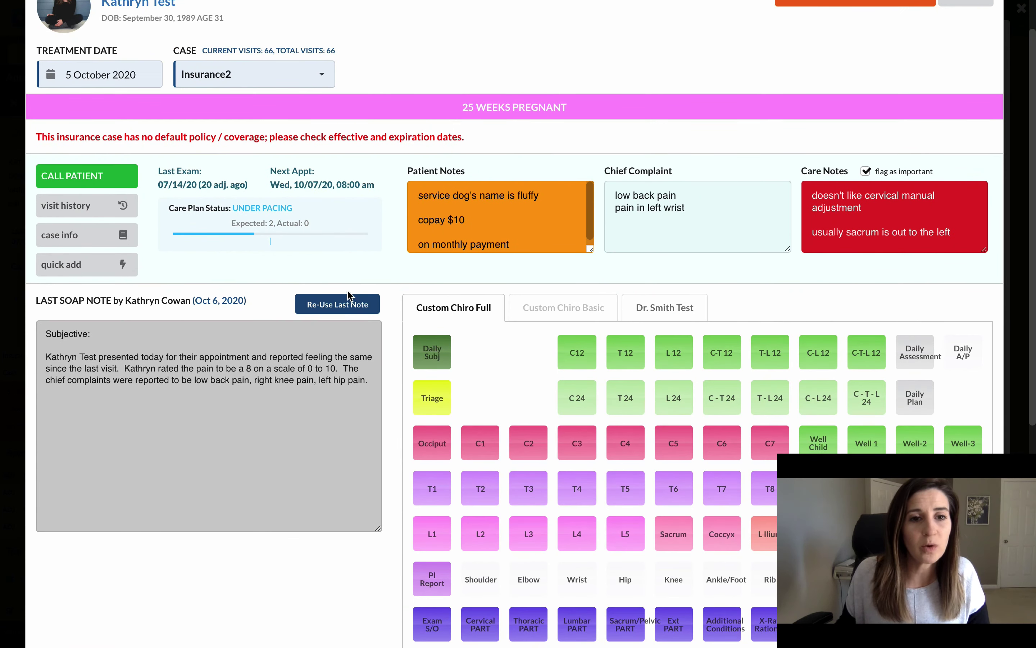
click(334, 306)
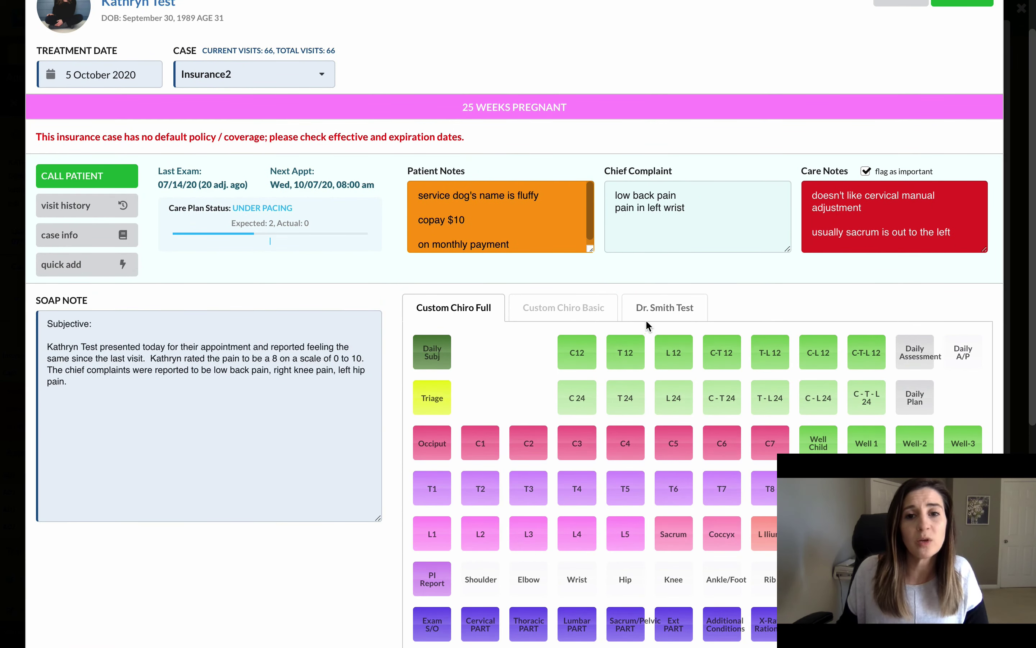
Show the Dr. Smith Test macro set and submit the 5 October 2020 SOAP note.
click(662, 308)
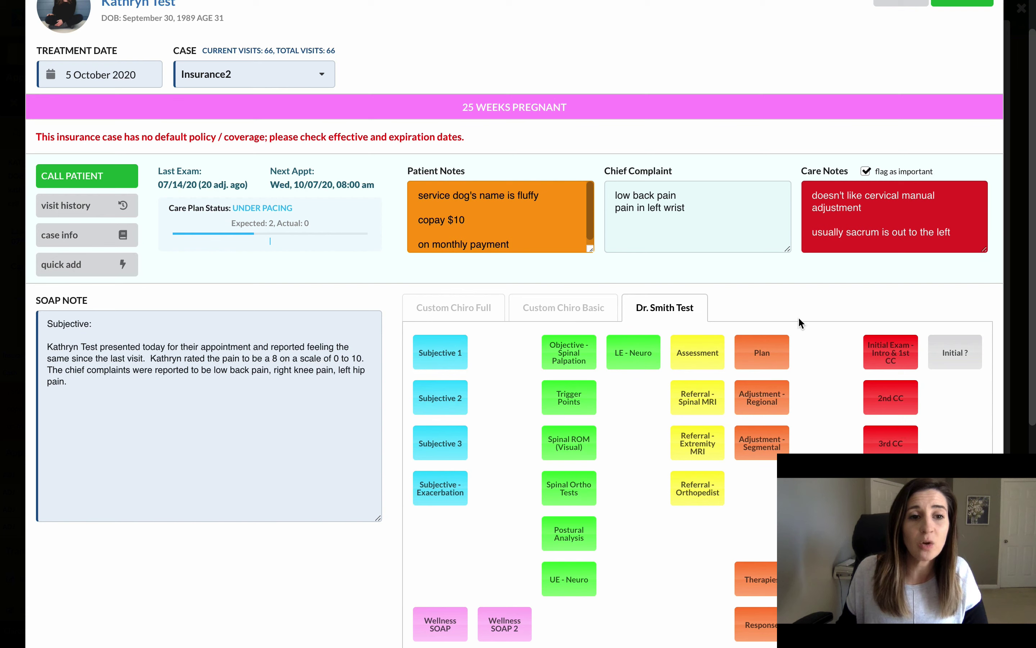
scroll(222, 294, up, 2)
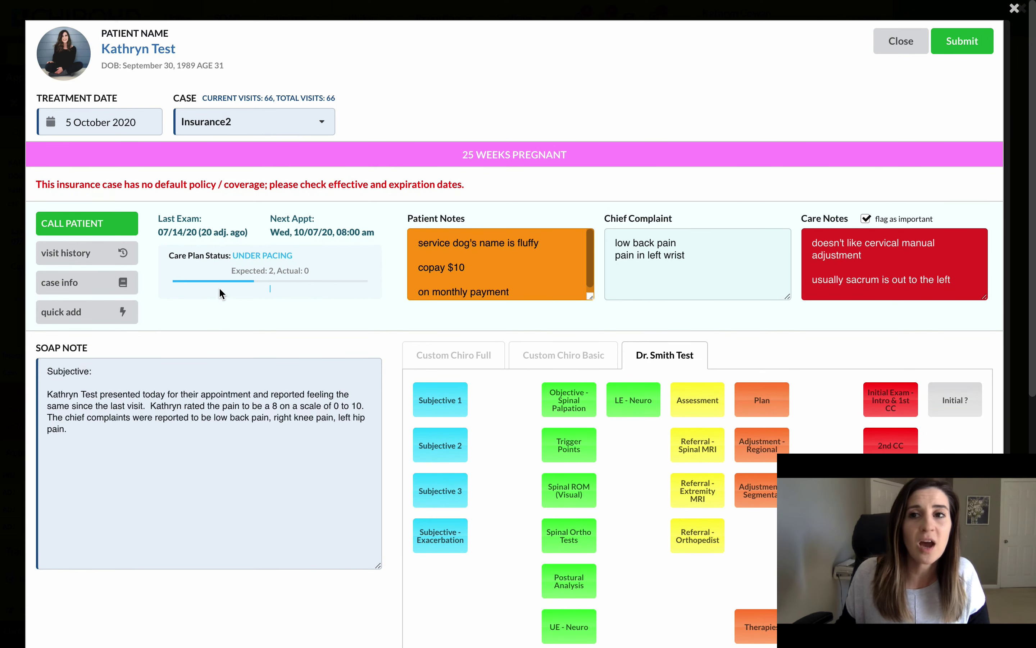
click(960, 41)
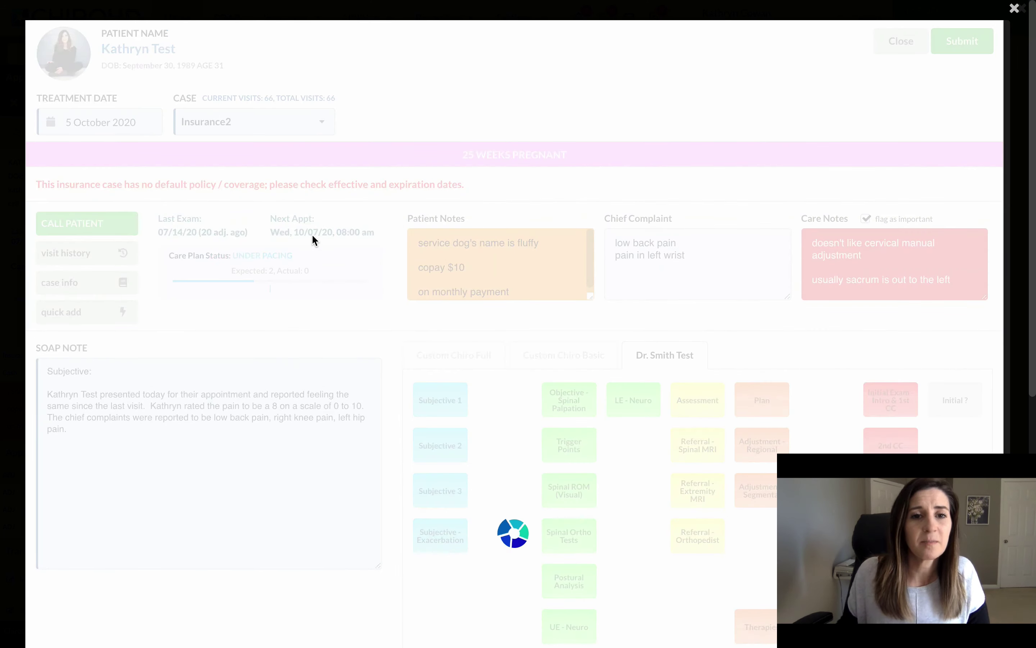